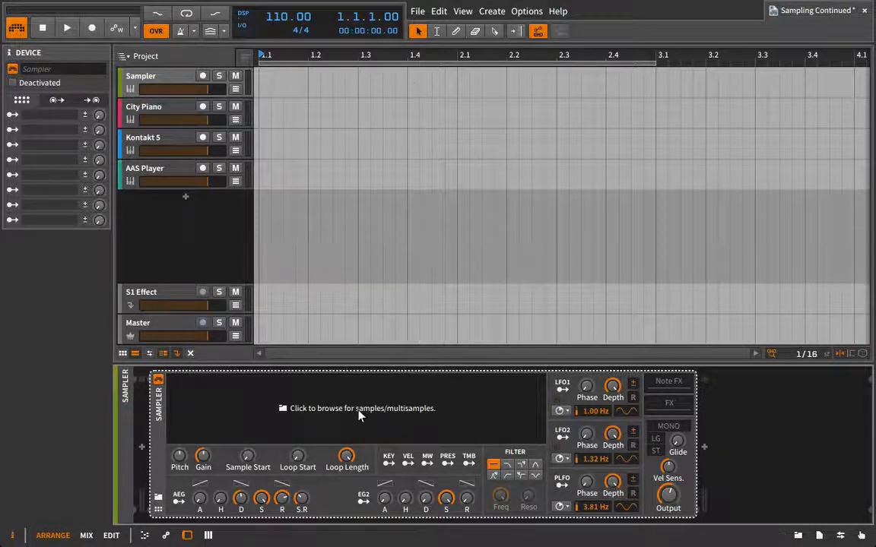
# Arm the Sampler track for recording and load the Acoustic Piano (Nektar) multisample into its Sampler device.
pyautogui.click(167, 77)
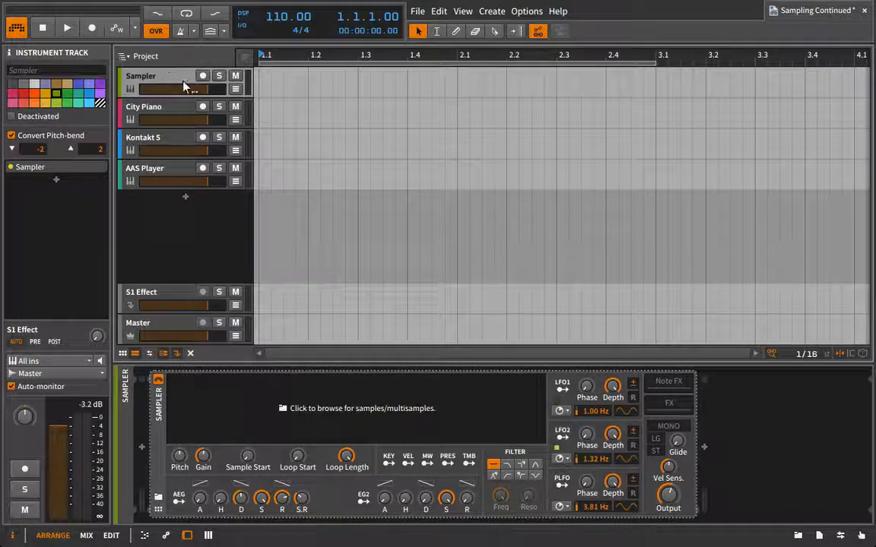
pyautogui.click(203, 76)
pyautogui.click(318, 423)
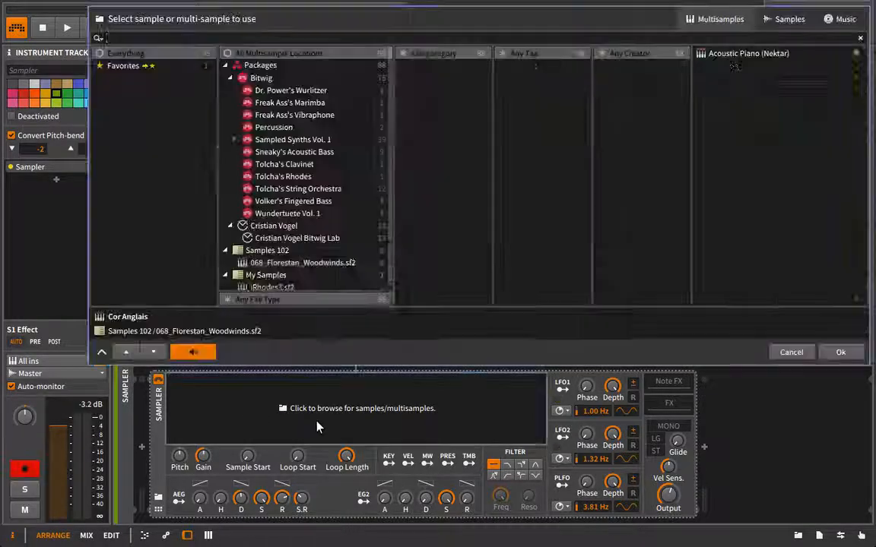
pyautogui.click(758, 57)
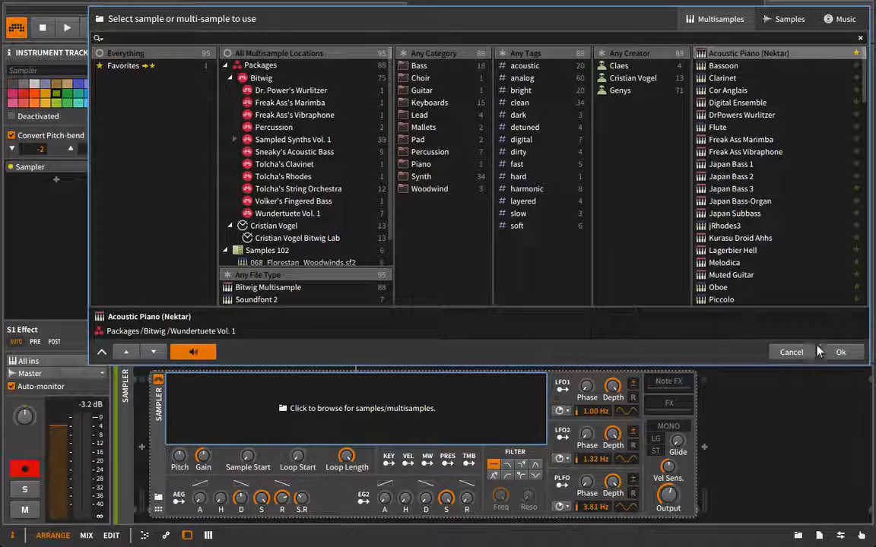
pyautogui.click(839, 353)
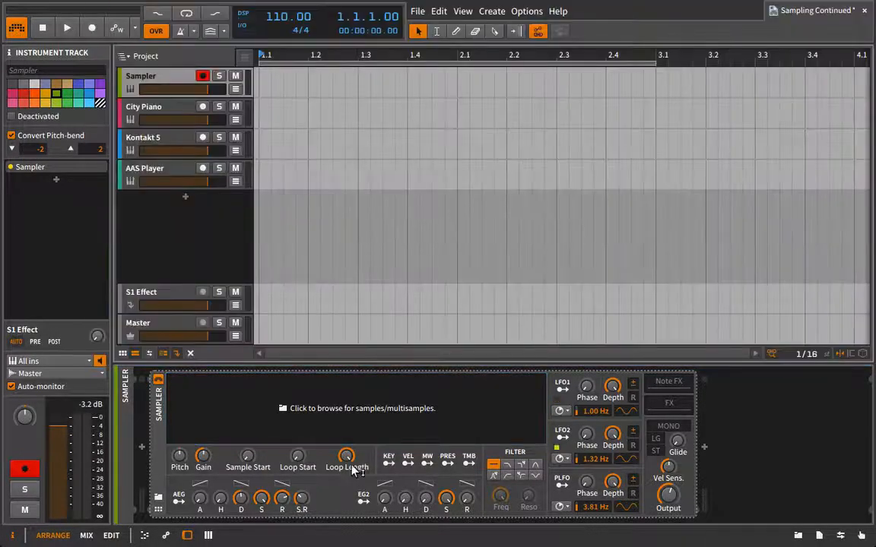
pyautogui.click(299, 418)
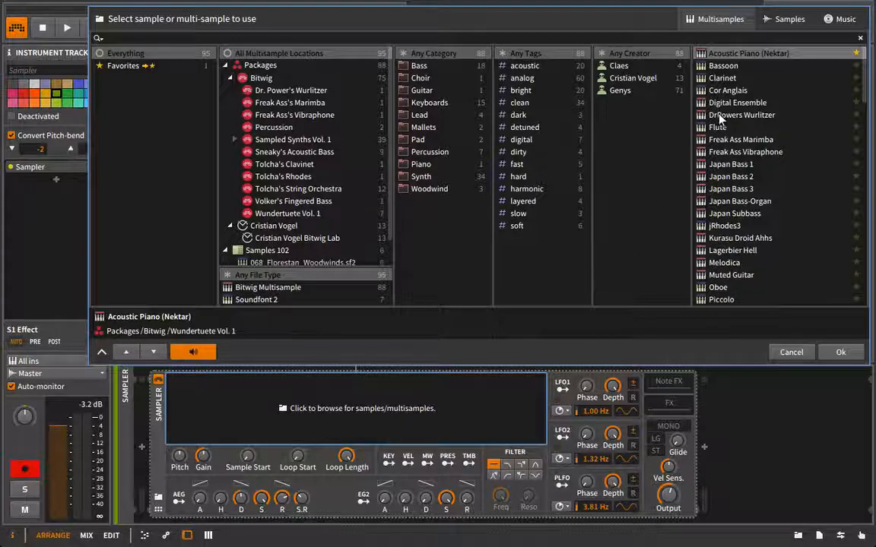
pyautogui.click(742, 53)
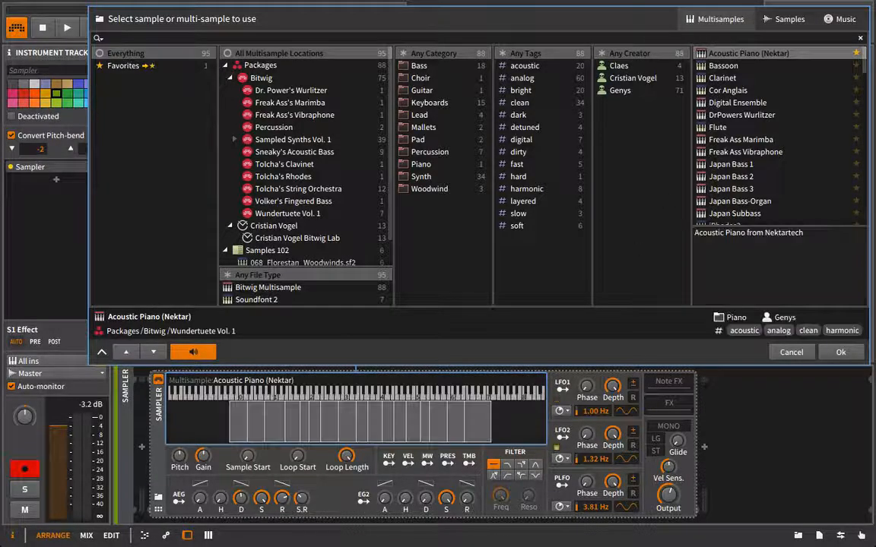
pyautogui.click(840, 352)
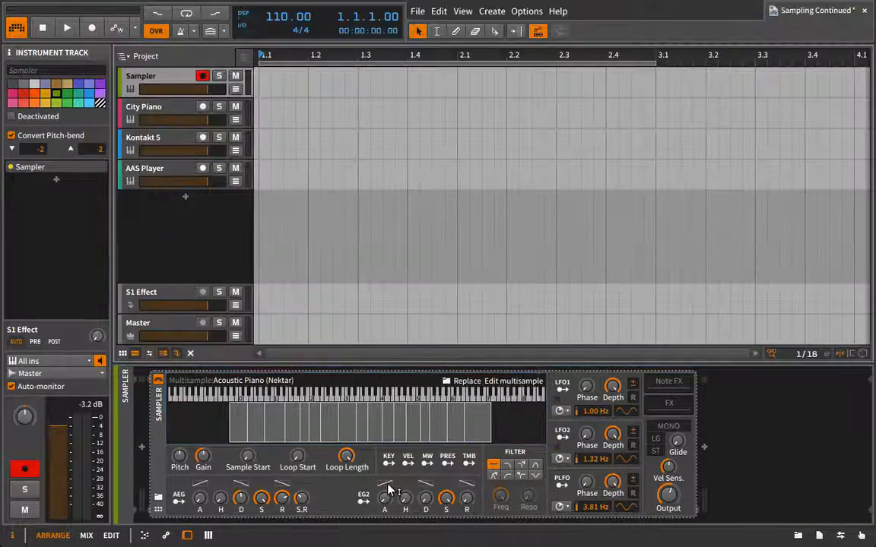
# Open the Acoustic Piano (Nektar) multisample for editing and examine its sample zones across the keyboard, ending on the C#2 zone.
pyautogui.click(505, 381)
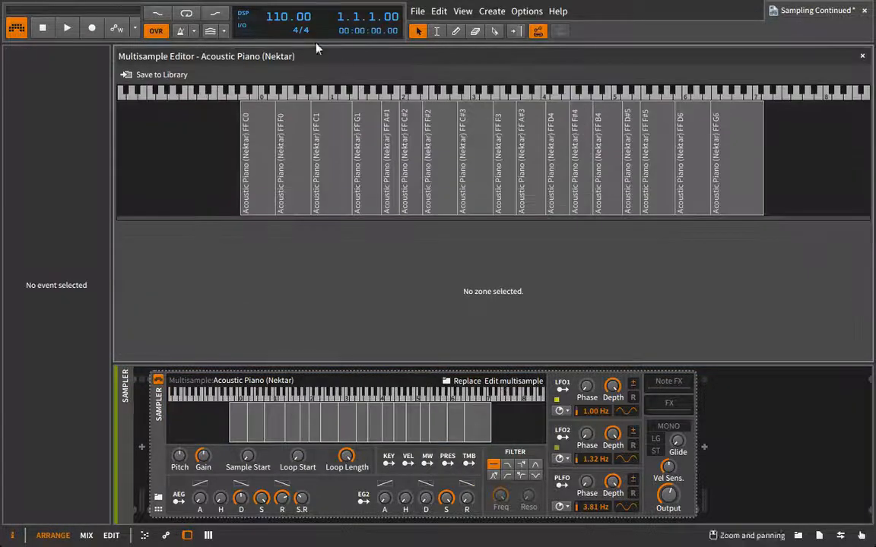
pyautogui.click(254, 137)
pyautogui.click(280, 135)
pyautogui.click(335, 133)
pyautogui.click(366, 133)
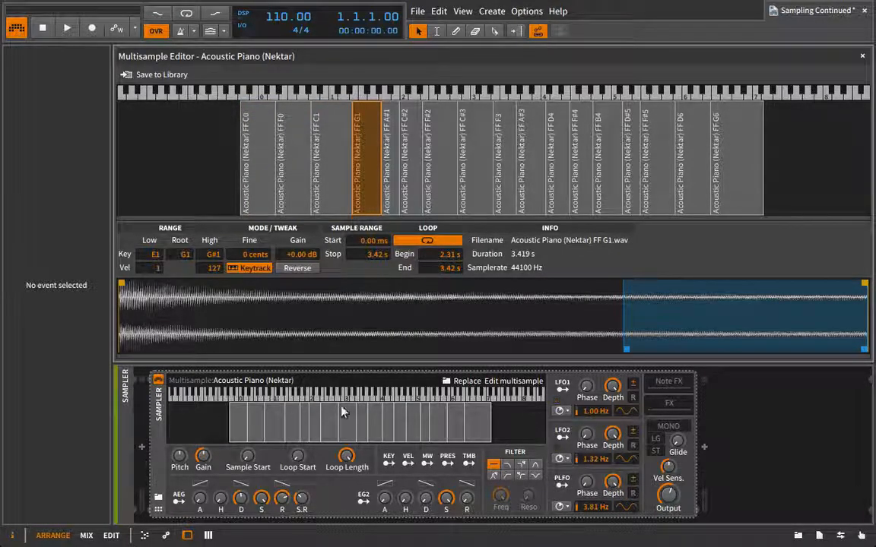
pyautogui.click(426, 137)
pyautogui.click(523, 137)
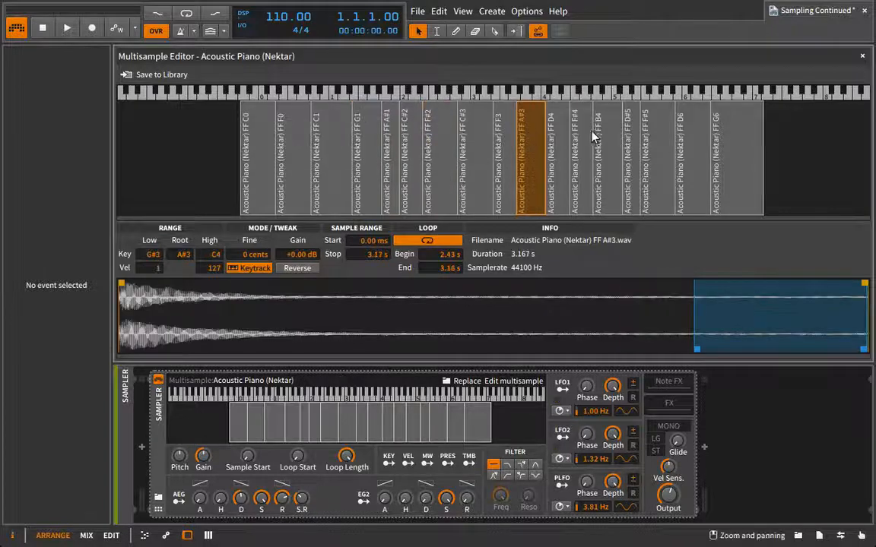
pyautogui.click(658, 137)
pyautogui.click(679, 139)
pyautogui.click(723, 143)
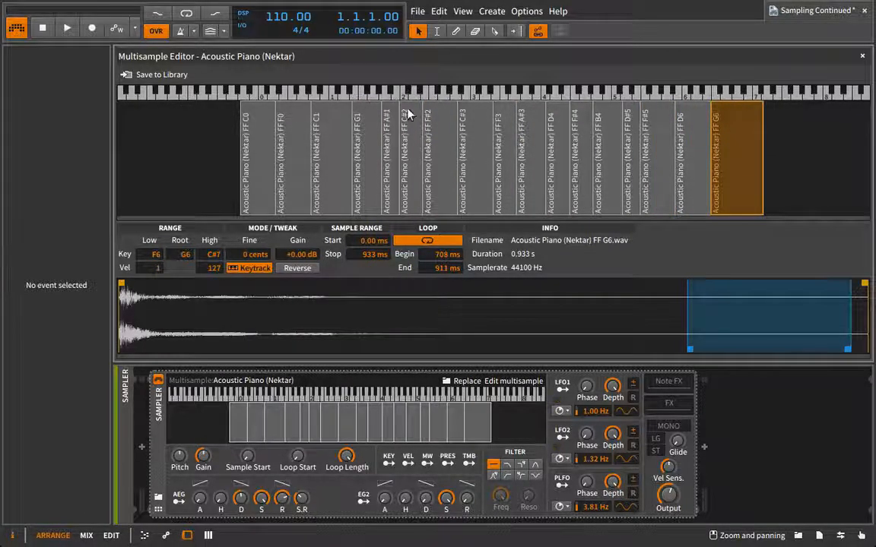
pyautogui.click(393, 148)
pyautogui.click(410, 152)
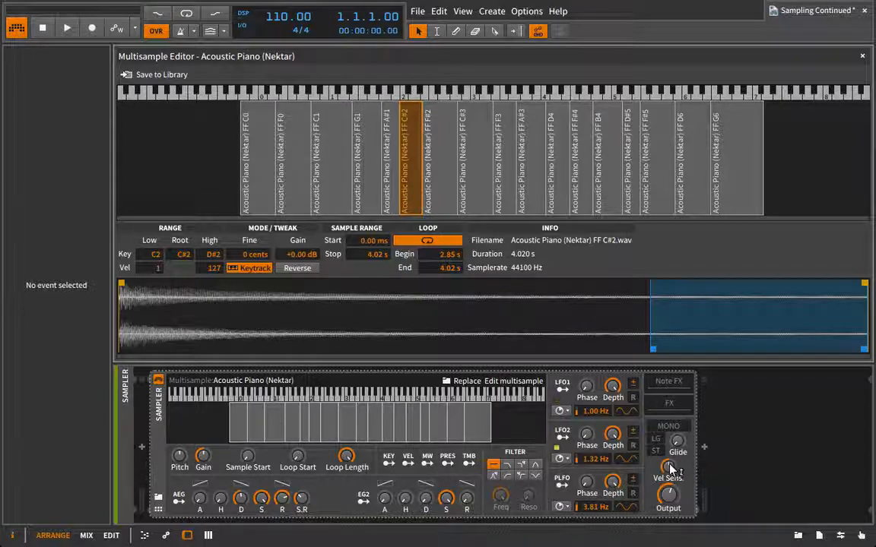
# Try lowering the C#2 zone's high velocity limit to about half the range, and restore it to 127.
pyautogui.moveTo(681, 476)
pyautogui.moveTo(669, 467); pyautogui.dragTo(670, 464)
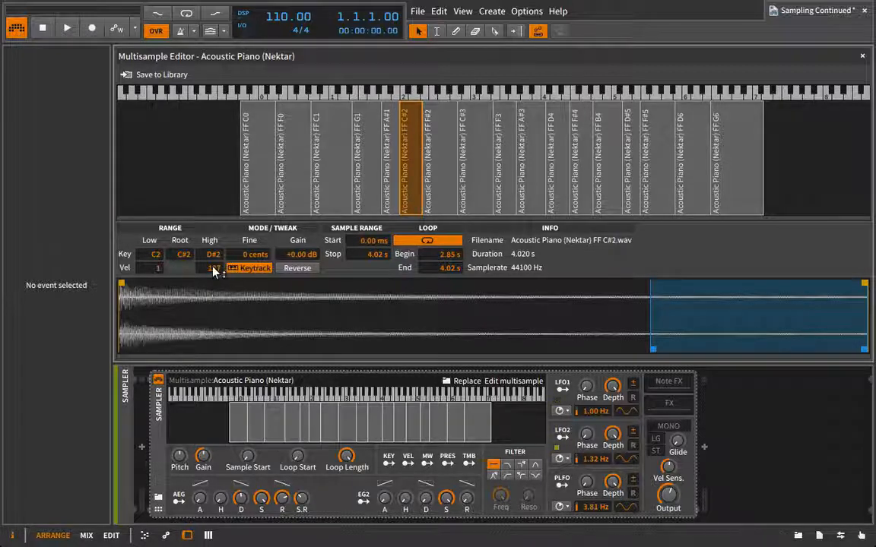
pyautogui.moveTo(216, 267); pyautogui.dragTo(216, 292)
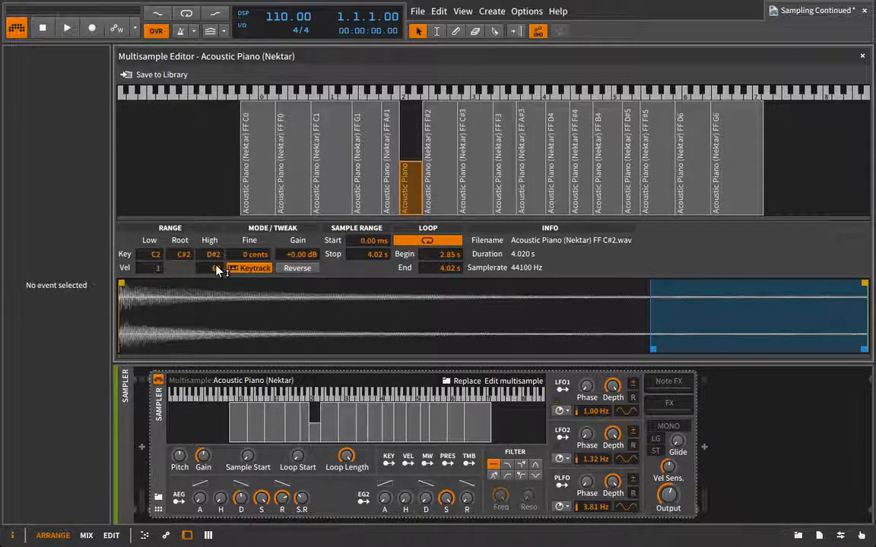
pyautogui.moveTo(216, 268); pyautogui.dragTo(216, 248)
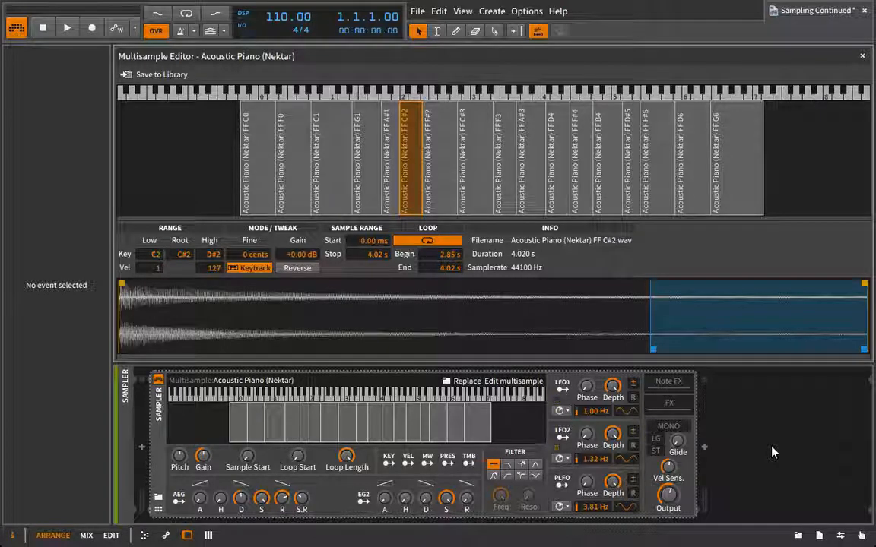
# Browse the multisamples and load the Cor Anglais from the 068_Florestan_Woodwinds.sf2 soundfont into the Sampler.
pyautogui.click(797, 536)
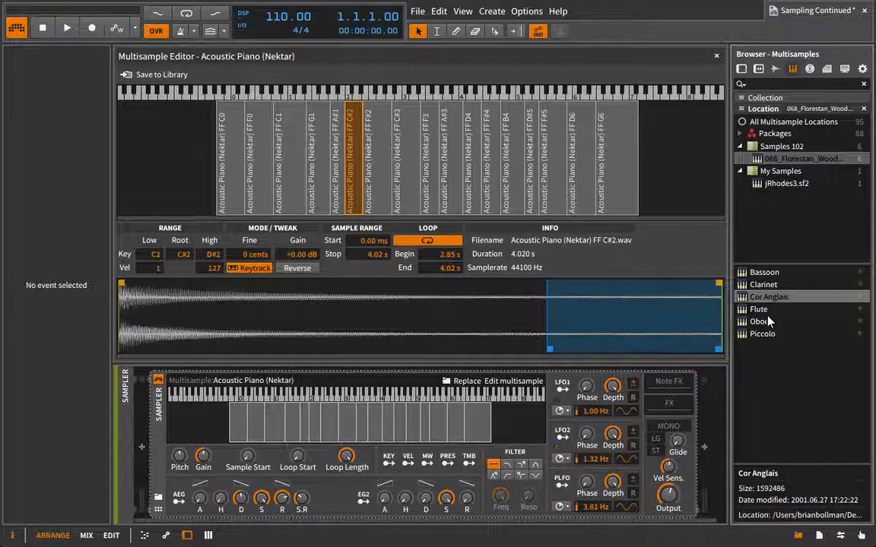
pyautogui.moveTo(749, 304); pyautogui.dragTo(431, 415)
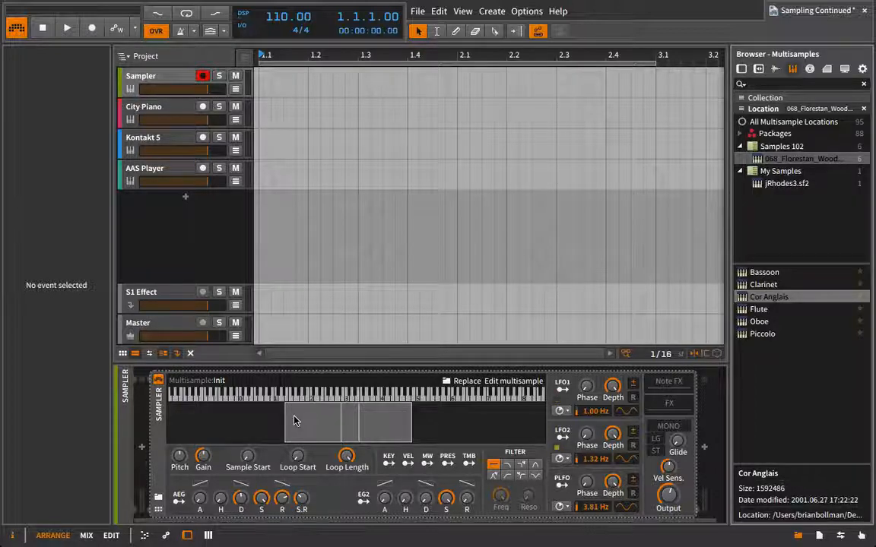
# Move record arming from the Sampler track to the City Piano track and display the City Piano plug-in interface over the arranger.
pyautogui.click(203, 75)
pyautogui.click(180, 108)
pyautogui.click(203, 106)
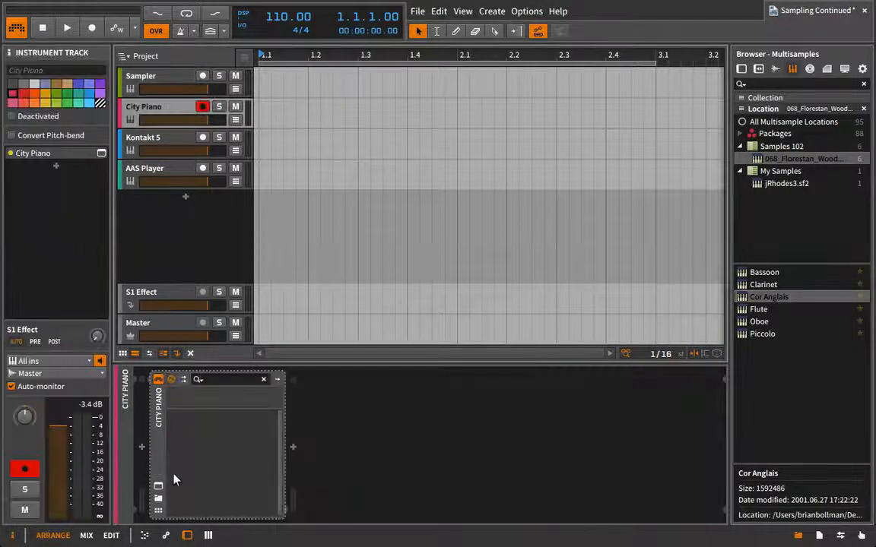
pyautogui.click(158, 487)
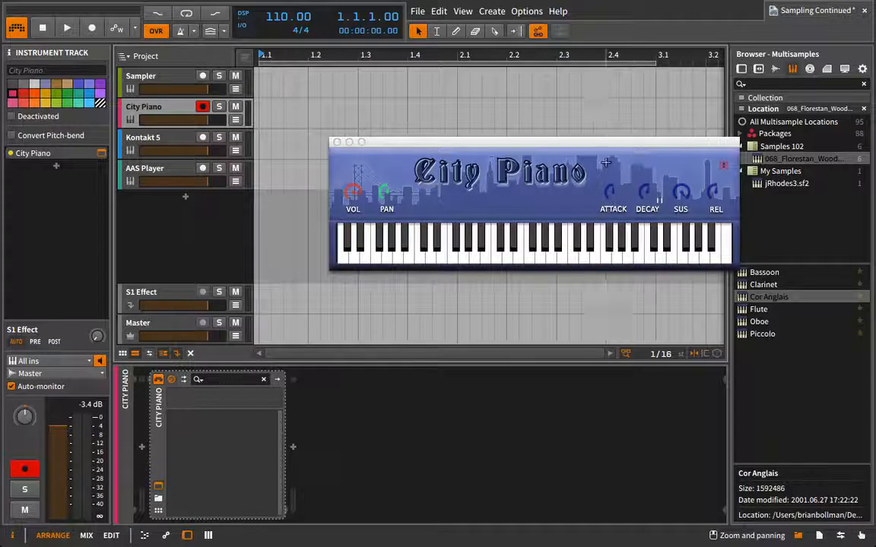
pyautogui.moveTo(588, 147); pyautogui.dragTo(541, 144)
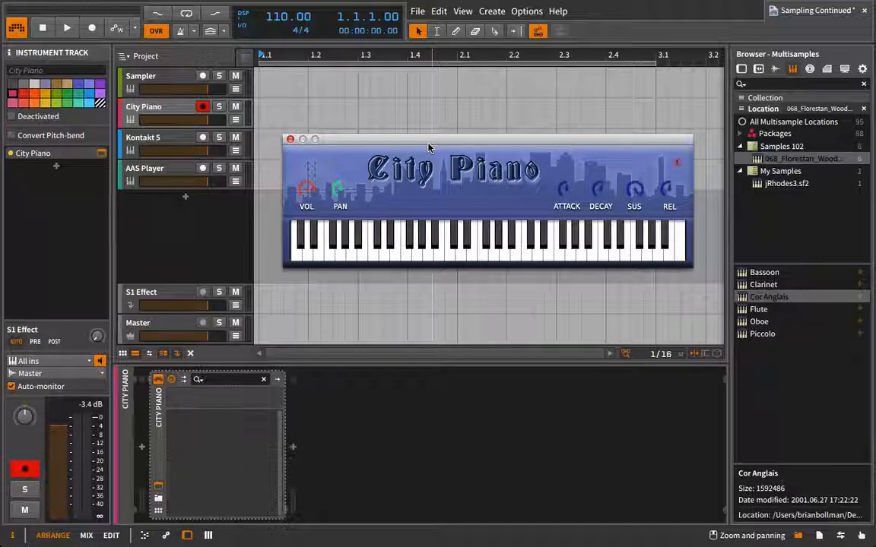
# Close the City Piano interface, move record arming to the Kontakt 5 track and open the Kontakt 5 interface.
pyautogui.click(290, 140)
pyautogui.click(203, 106)
pyautogui.click(186, 138)
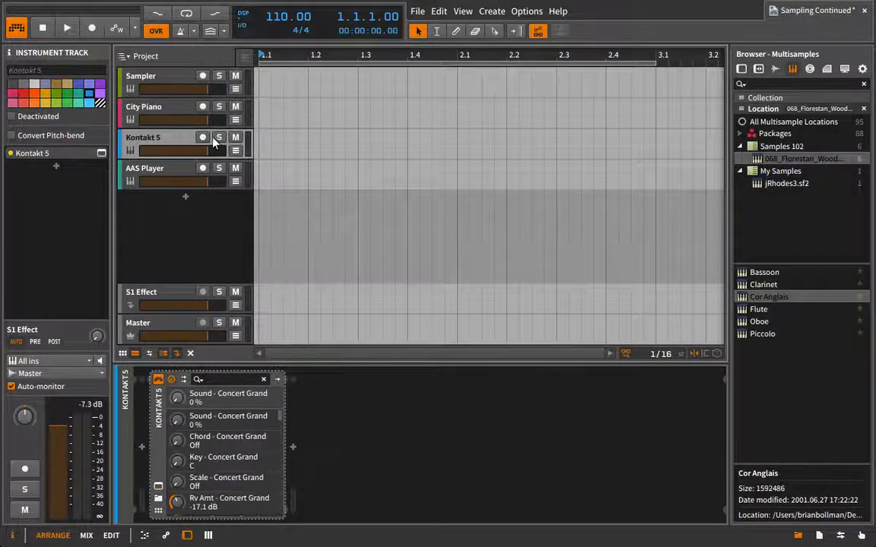
pyautogui.click(202, 138)
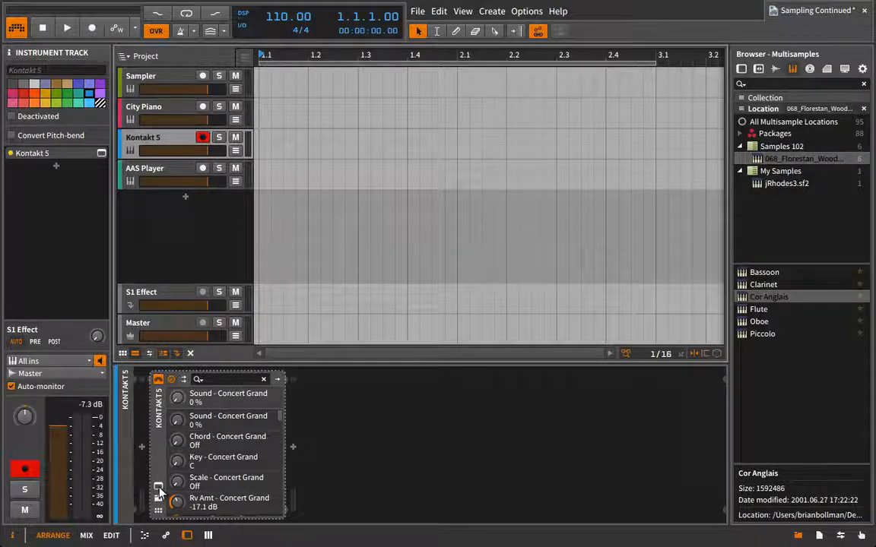
pyautogui.click(159, 487)
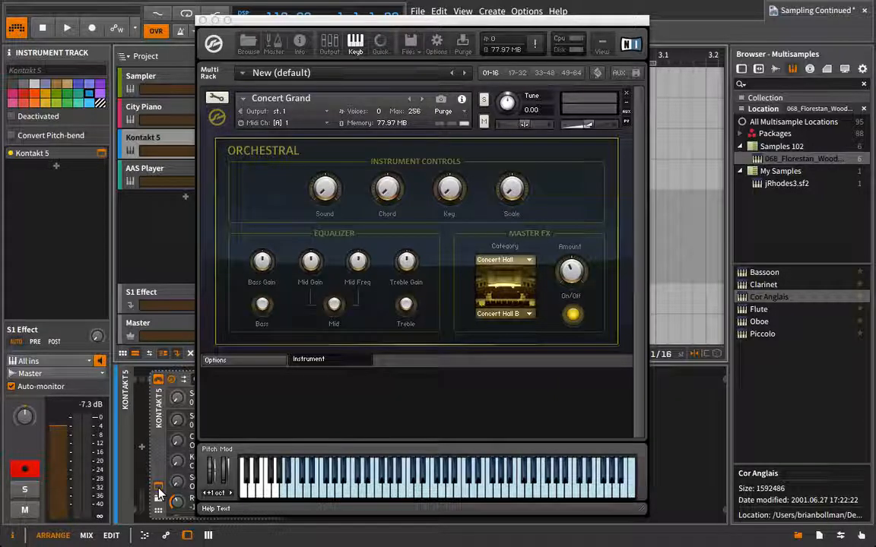
# Switch off Concert Grand's Master FX and expand its insert effects in instrument edit mode to inspect the convolution reverb.
pyautogui.click(573, 315)
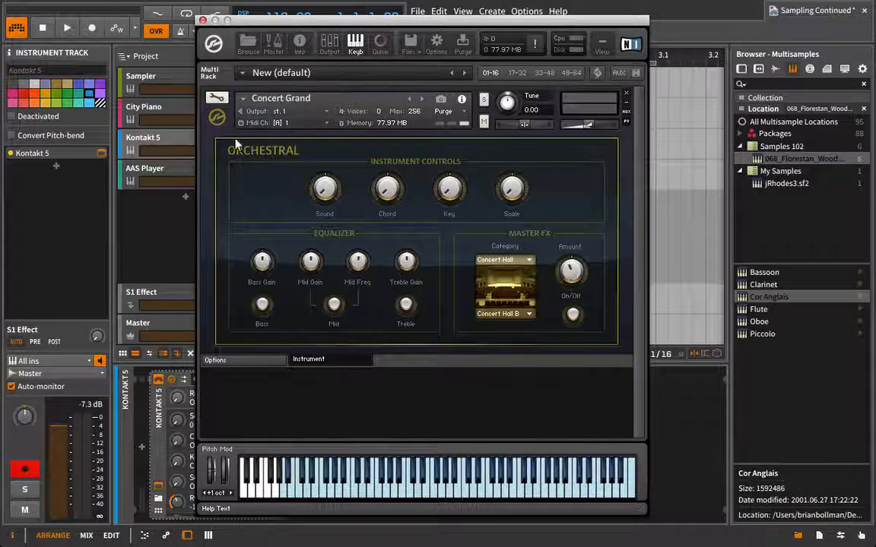
pyautogui.click(215, 98)
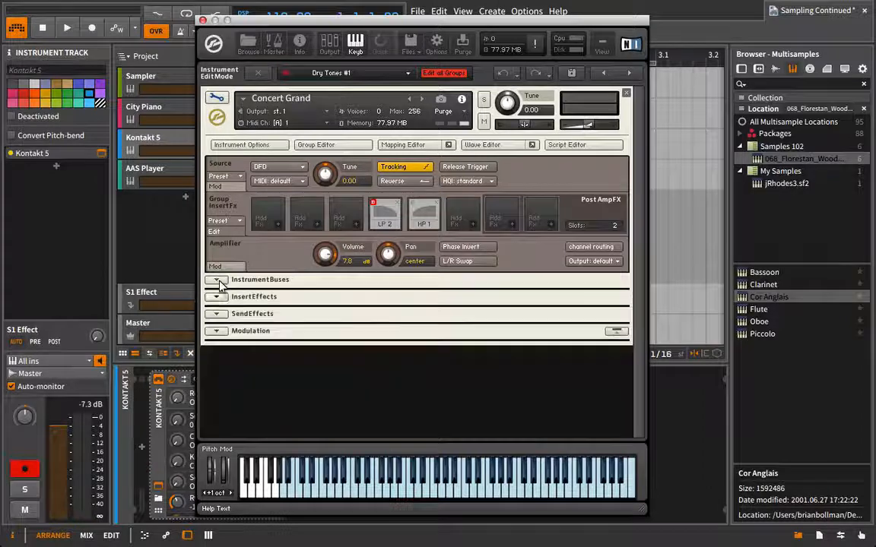
pyautogui.click(301, 296)
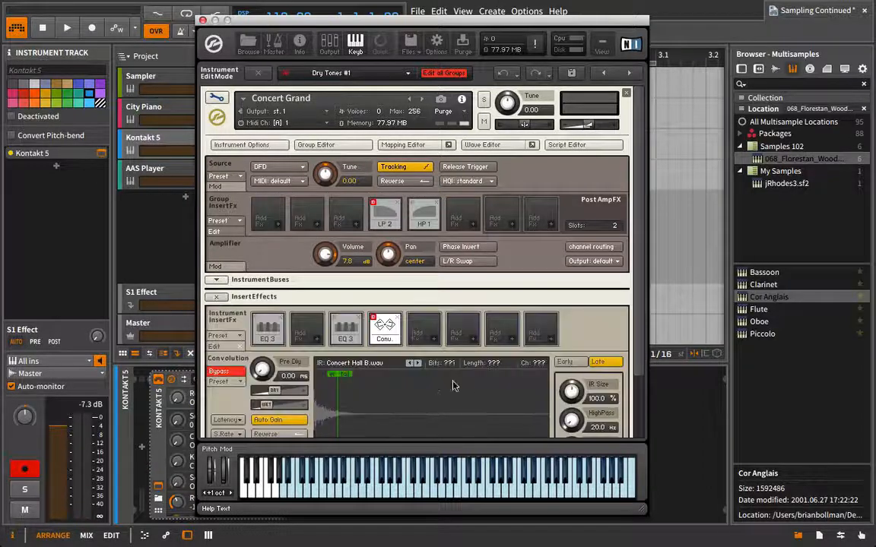
pyautogui.scroll(-3, 386, 311)
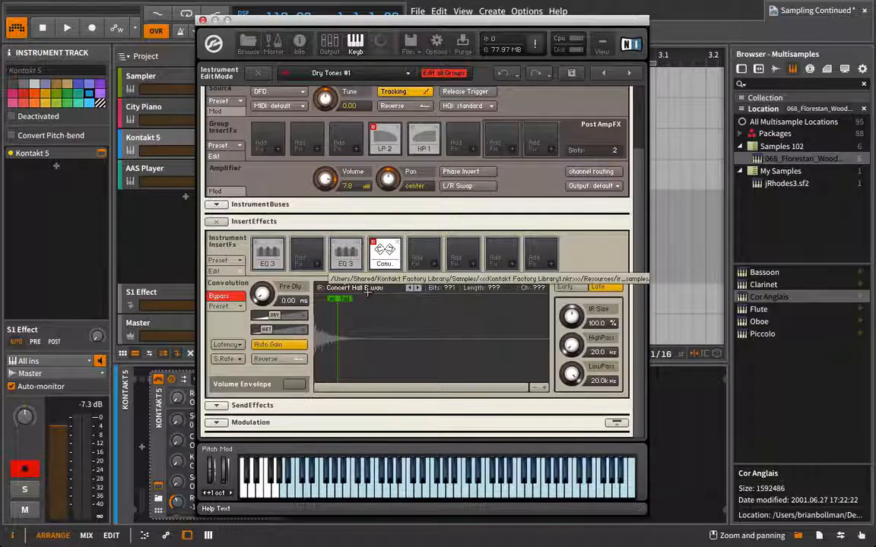
pyautogui.scroll(3, 226, 125)
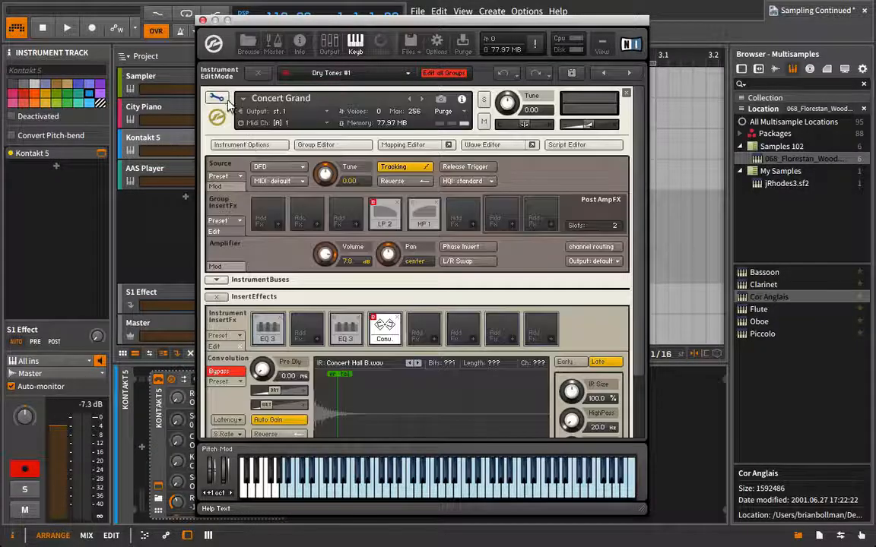
# Return to Concert Grand's performance view and set the Master FX concert hall type to Exhibition Hall.
pyautogui.click(217, 97)
pyautogui.click(505, 314)
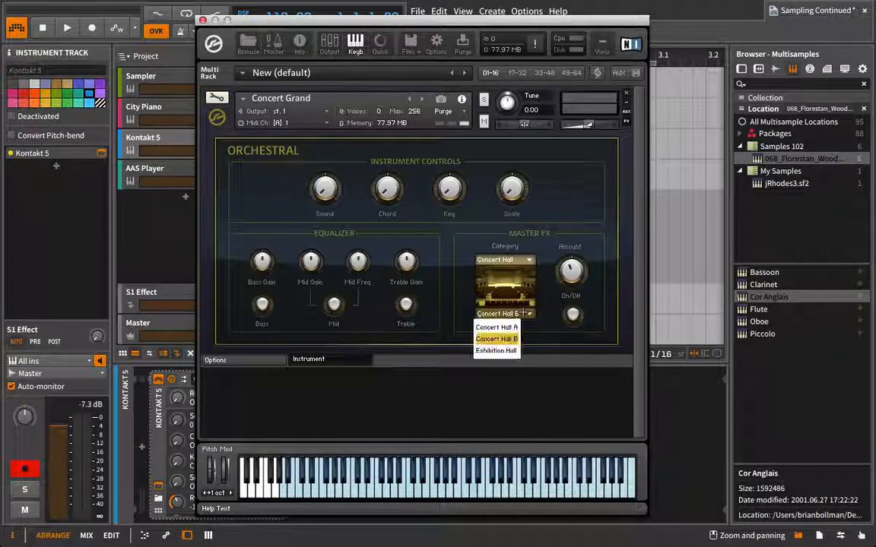
pyautogui.click(495, 351)
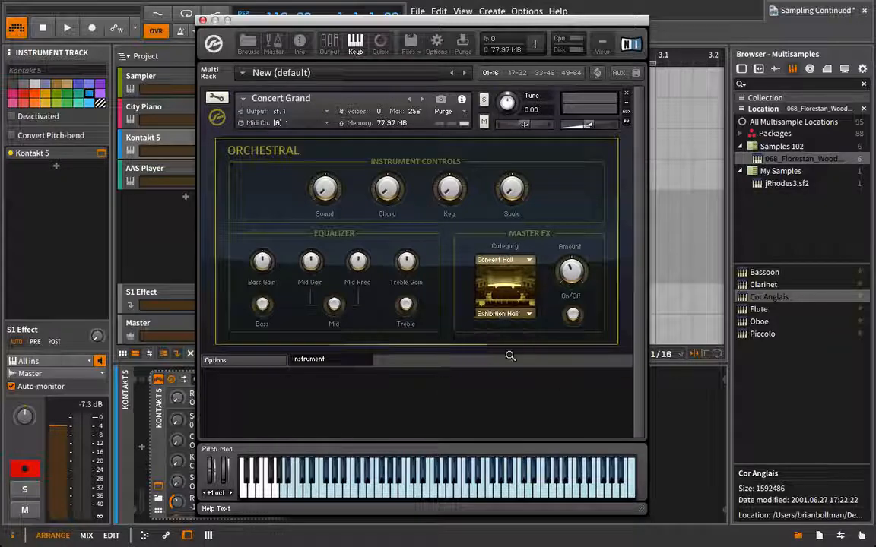
# Compare the Exhibition Hall impulse response in Concert Grand's convolution insert effect with the Master FX controls in the performance view.
pyautogui.click(216, 99)
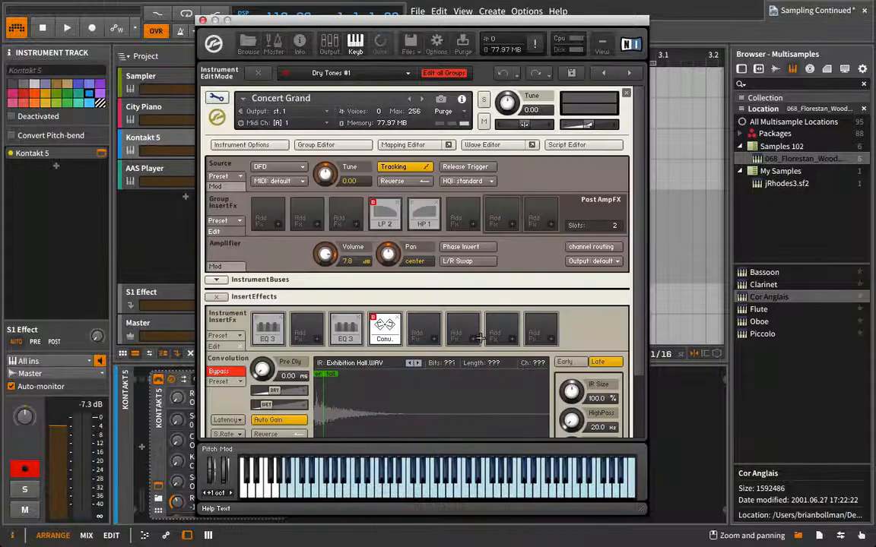
pyautogui.scroll(-3, 382, 384)
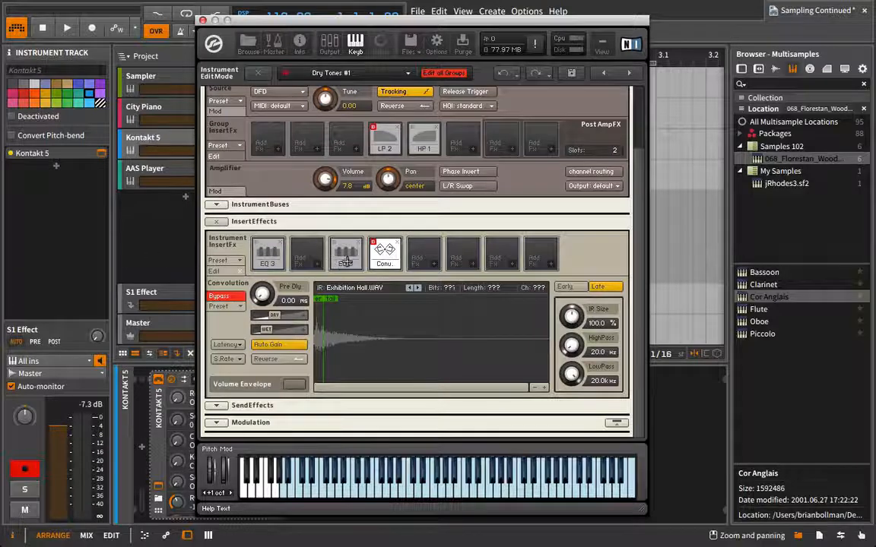
pyautogui.scroll(3, 222, 93)
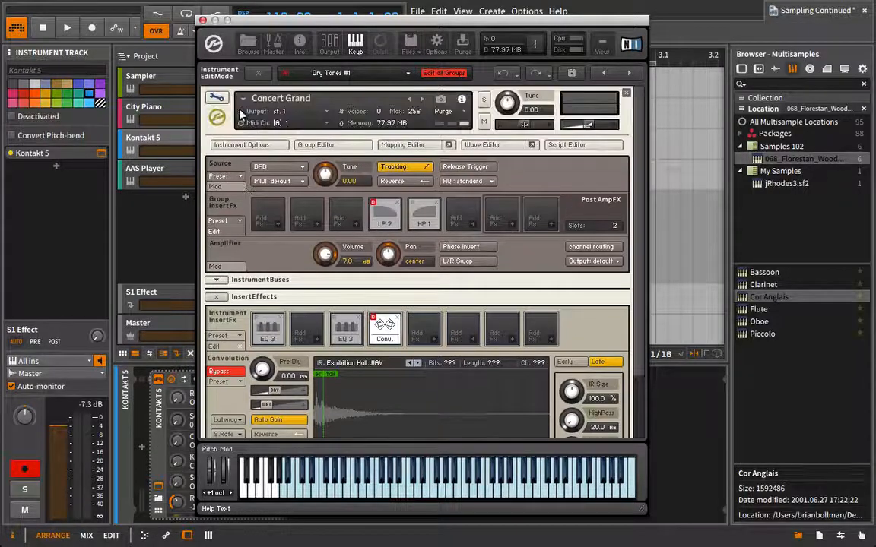
pyautogui.click(215, 98)
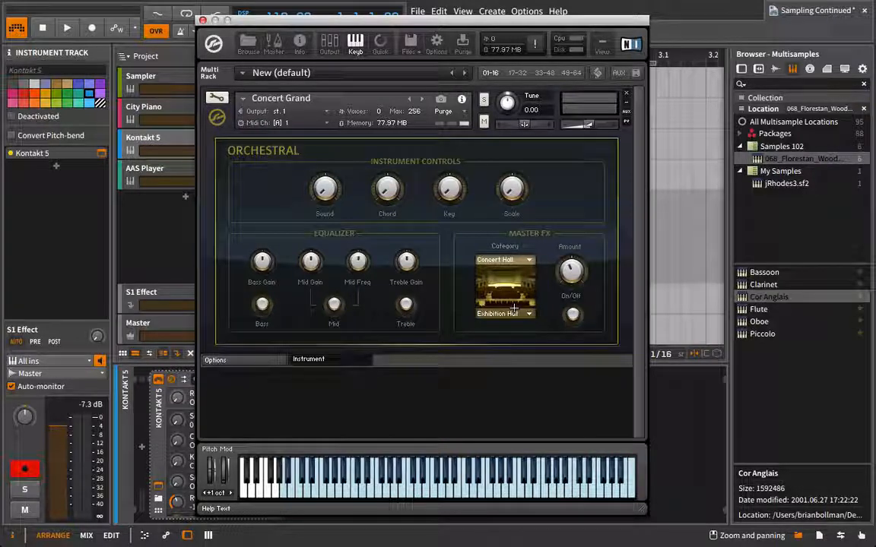
pyautogui.click(216, 99)
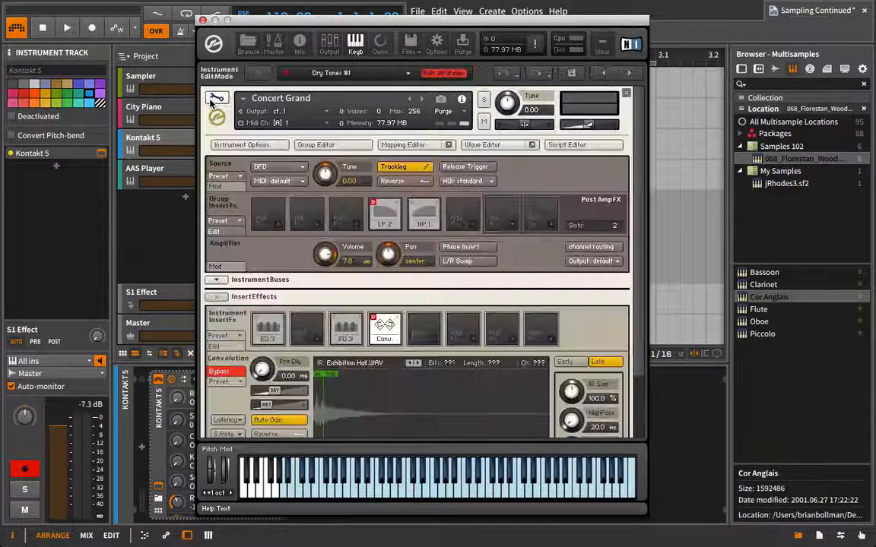
# Show Concert Grand's Mapping Editor on its own, with the Group Editor hidden.
pyautogui.click(328, 144)
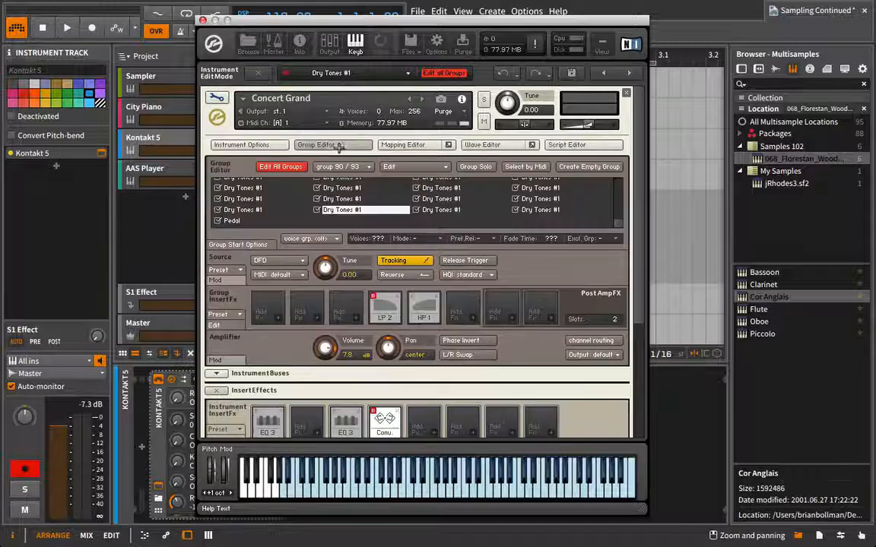
pyautogui.click(396, 145)
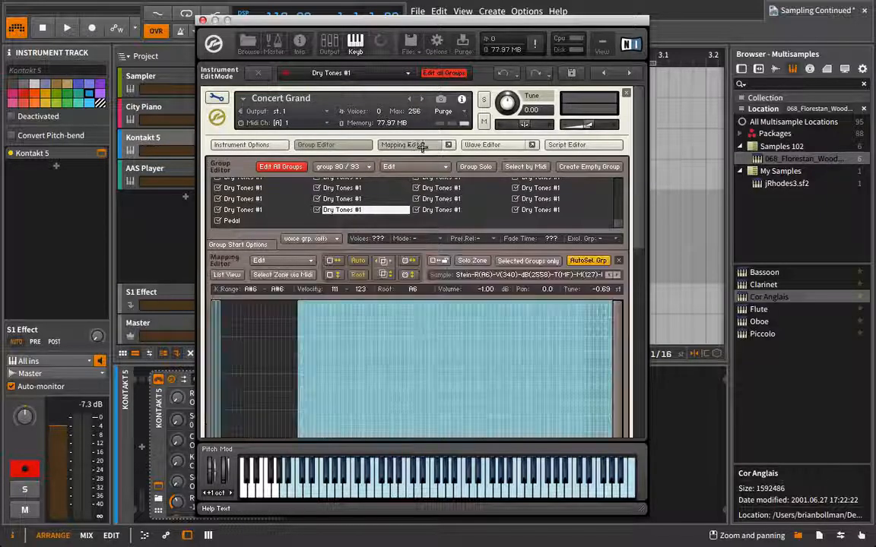
pyautogui.click(318, 145)
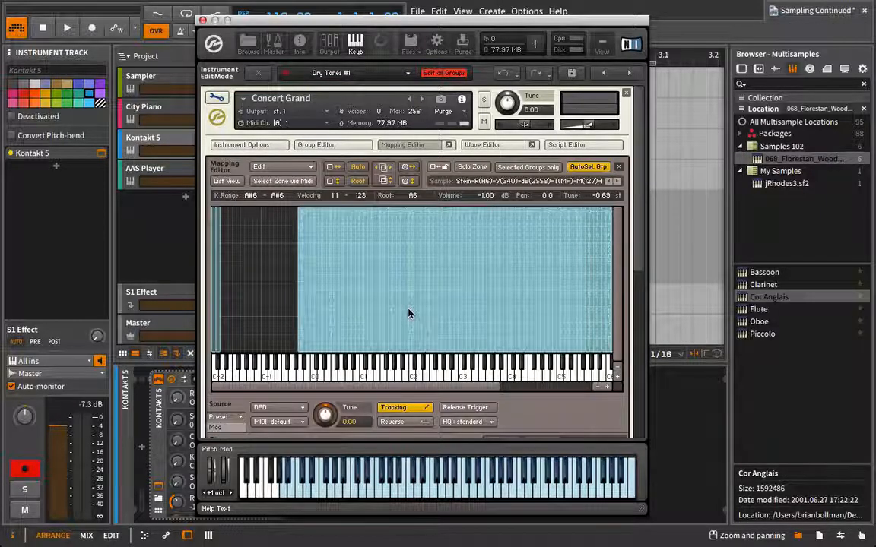
# Select individual zones across Concert Grand's mapping and enlarge the zone map to examine their key ranges and velocity ranges.
pyautogui.click(469, 312)
pyautogui.click(443, 256)
pyautogui.click(473, 262)
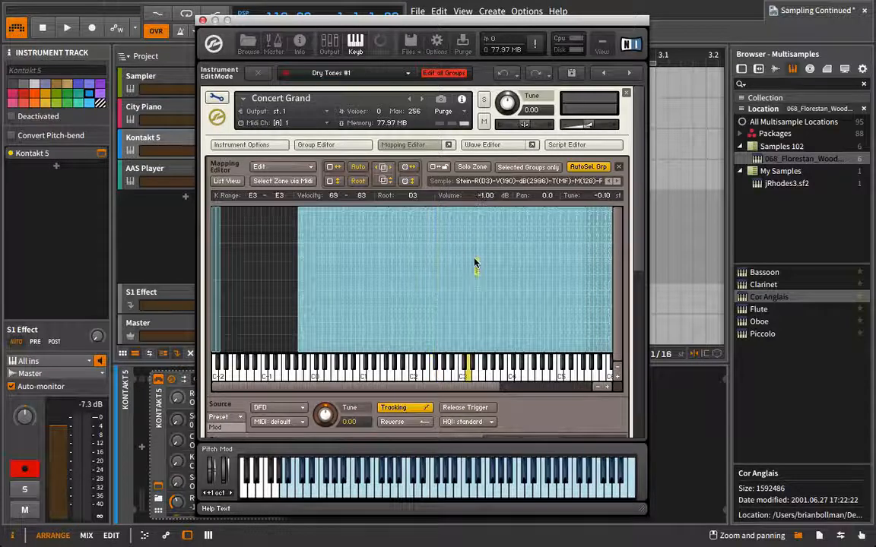
pyautogui.click(491, 286)
pyautogui.click(512, 288)
pyautogui.click(536, 288)
pyautogui.click(515, 299)
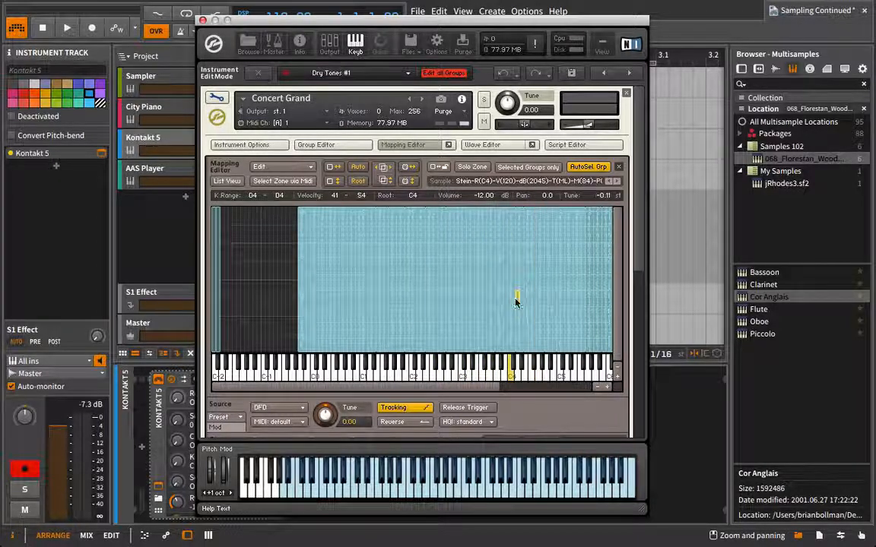
pyautogui.click(606, 387)
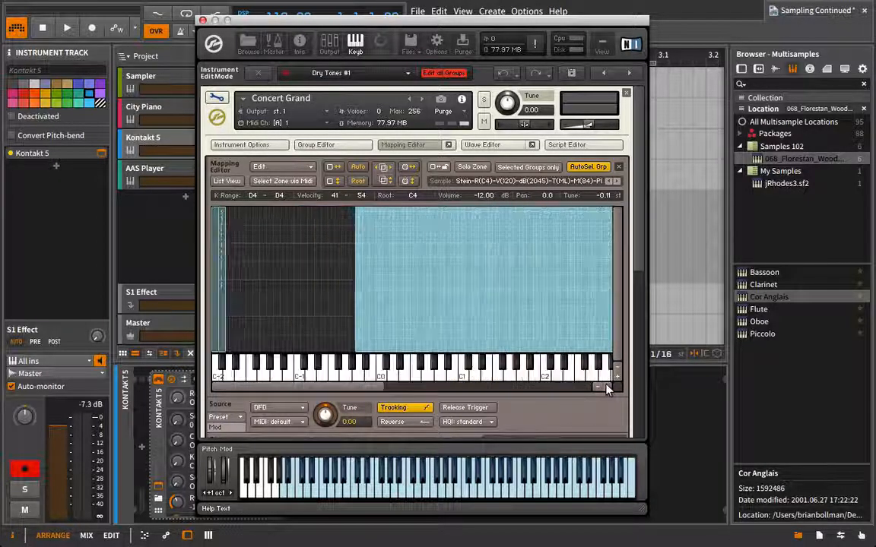
pyautogui.click(607, 387)
pyautogui.moveTo(312, 388); pyautogui.dragTo(361, 385)
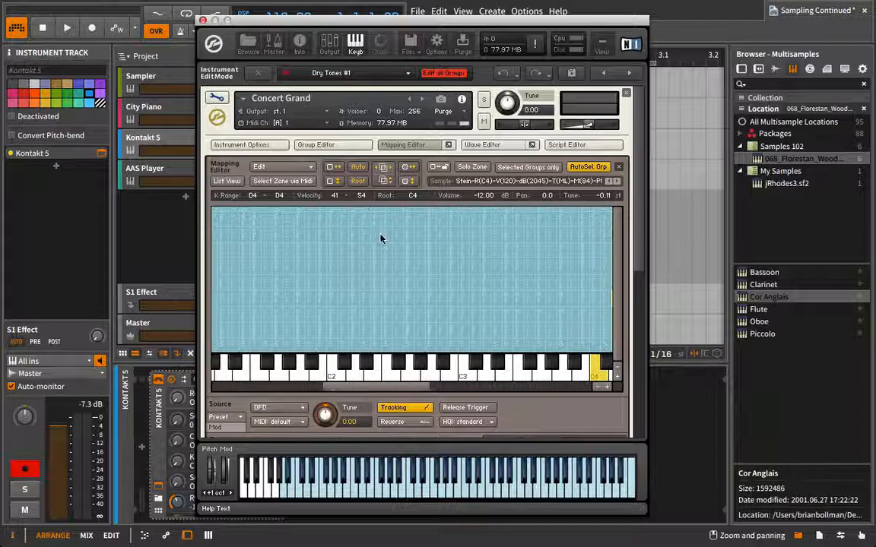
# Show the Group Editor above the mapping and look through Concert Grand's full group list from its start.
pyautogui.click(316, 145)
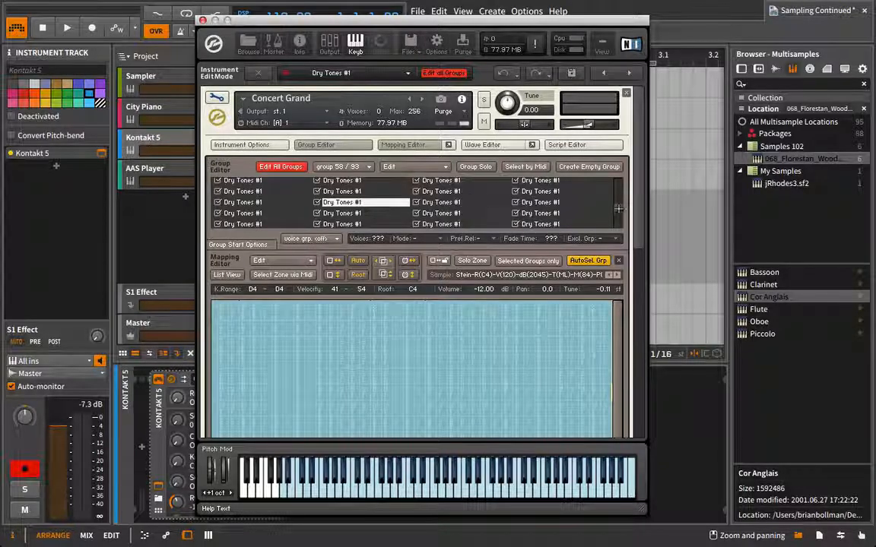
pyautogui.moveTo(618, 208); pyautogui.dragTo(605, 178)
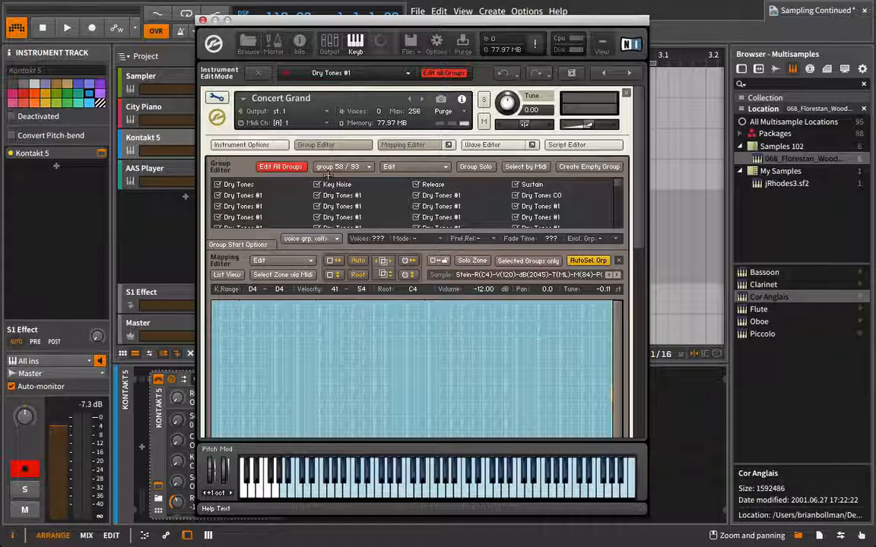
pyautogui.moveTo(617, 180); pyautogui.dragTo(618, 182)
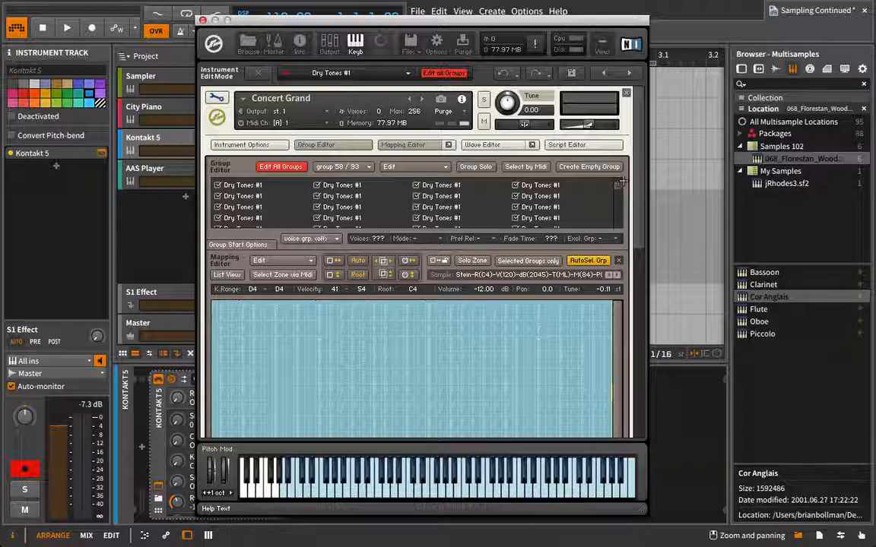
# Select a low-velocity A#2 zone in the mapping and walk up through its velocity layers to the highest one.
pyautogui.scroll(-10, 419, 255)
pyautogui.scroll(5, 419, 255)
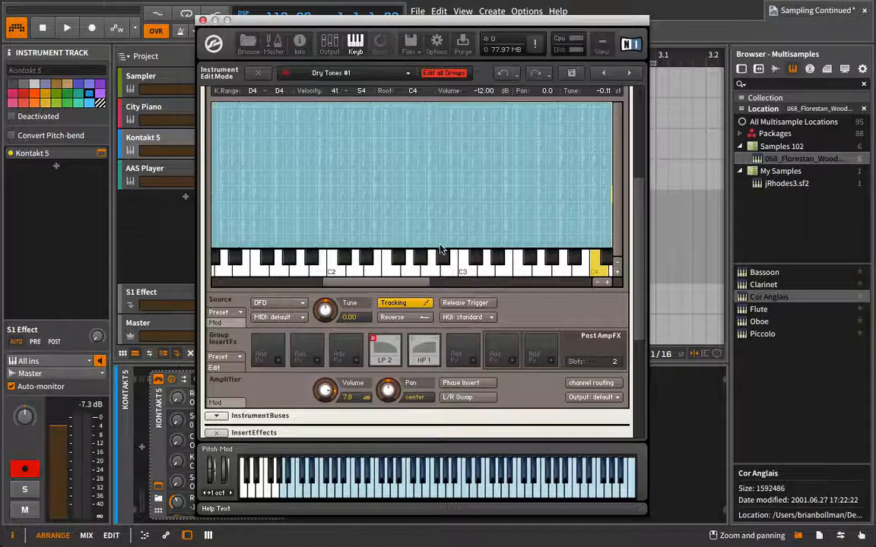
pyautogui.click(441, 240)
pyautogui.press('Up')
pyautogui.press('Up')
pyautogui.press('Up')
pyautogui.press('Up')
pyautogui.press('Up')
pyautogui.press('Up')
pyautogui.press('Up')
pyautogui.press('Up')
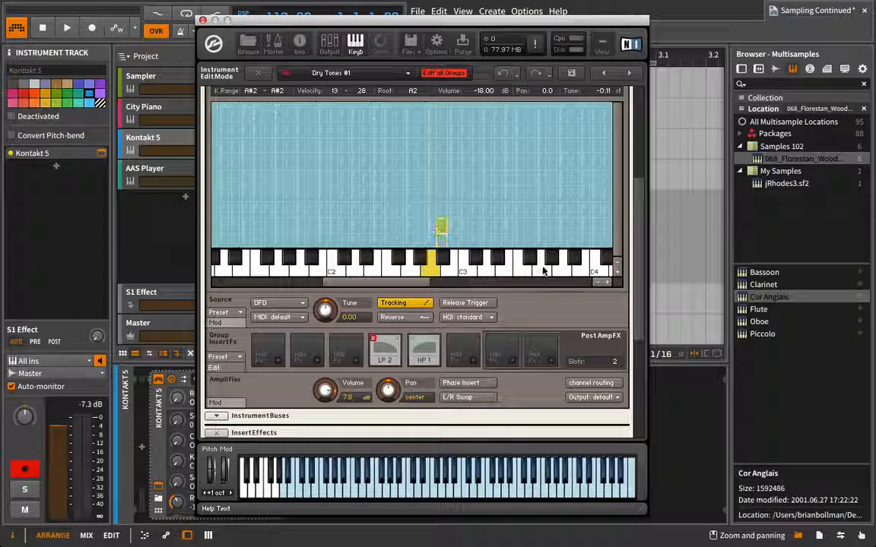
pyautogui.press('Up')
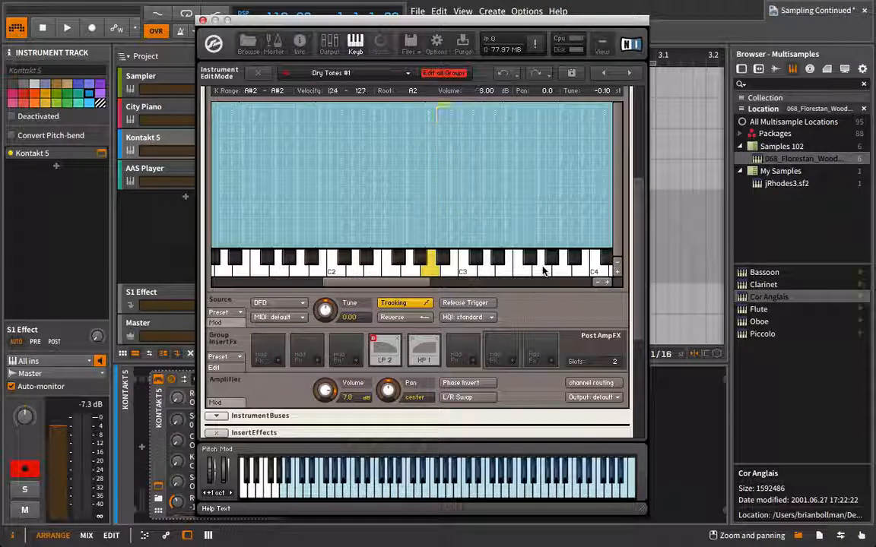
# Walk back down through the A#2 velocity layers to the lowest zone to inspect each layer's sample.
pyautogui.press('Down')
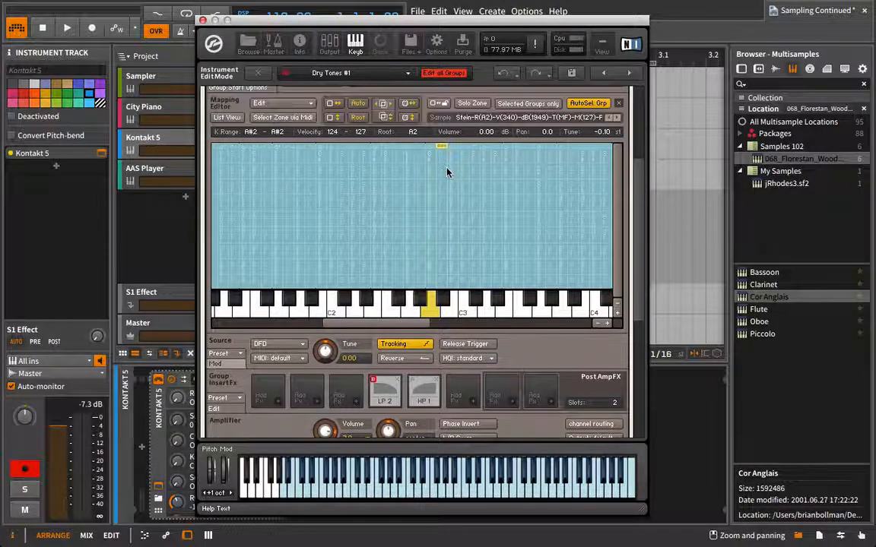
pyautogui.press('Down')
pyautogui.press('Down')
pyautogui.press('Down')
pyautogui.press('Down')
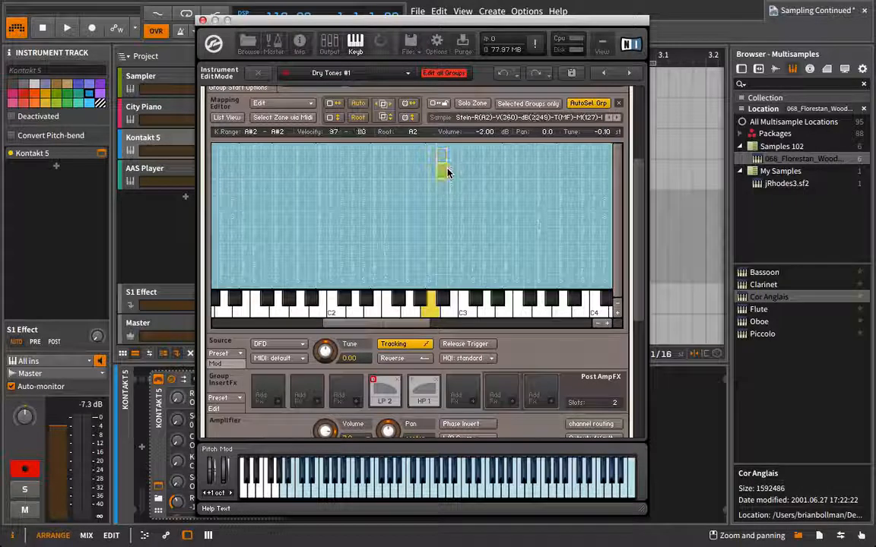
pyautogui.press('Down')
pyautogui.press('Down')
pyautogui.press('Down')
pyautogui.press('Down')
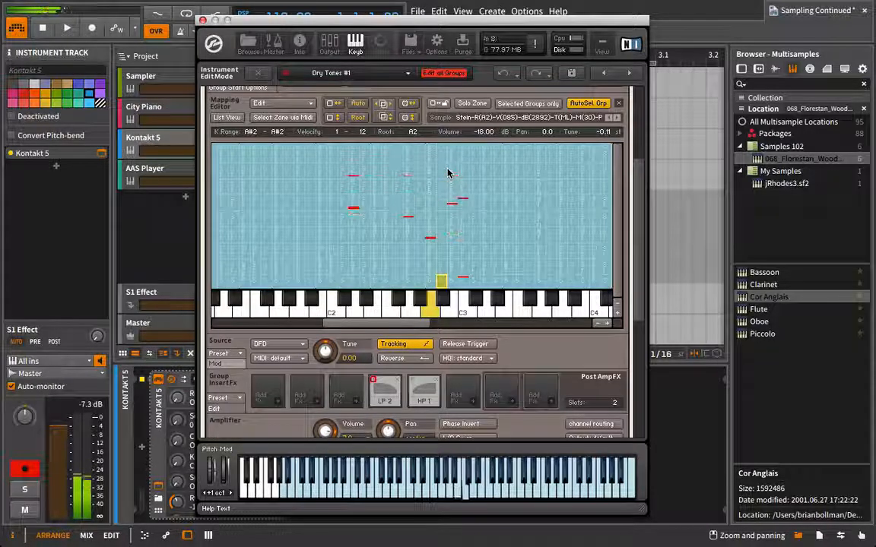
# Replace the Mapping Editor with the Wave Editor and browse through successive Concert Grand samples to examine their waveforms.
pyautogui.scroll(3, 500, 202)
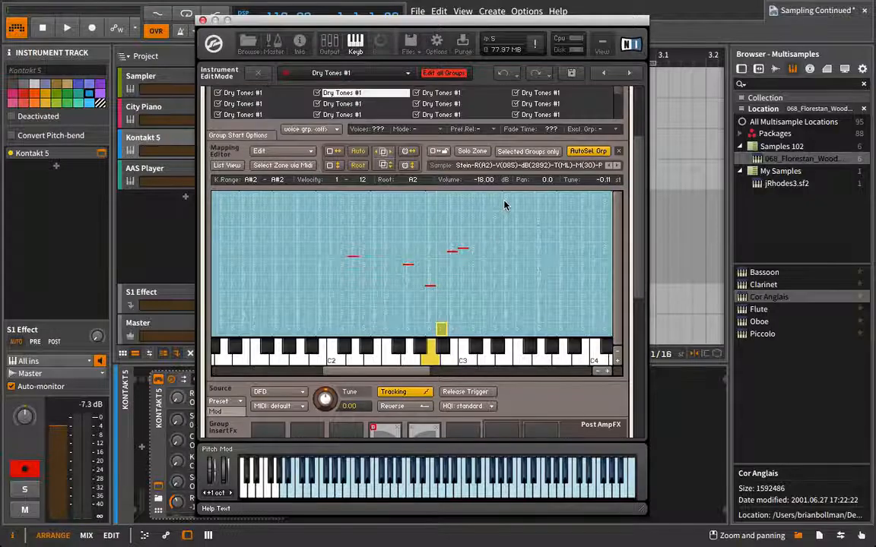
pyautogui.scroll(7, 479, 289)
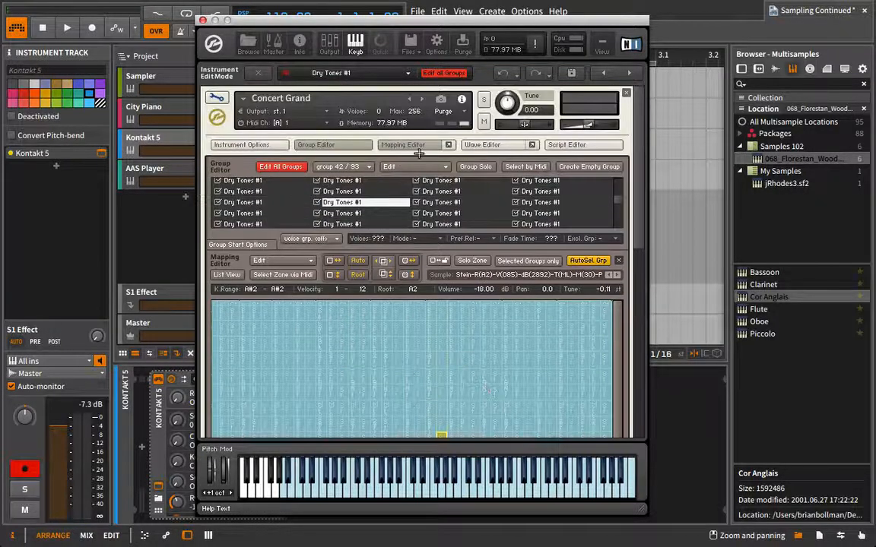
pyautogui.click(427, 144)
pyautogui.click(475, 145)
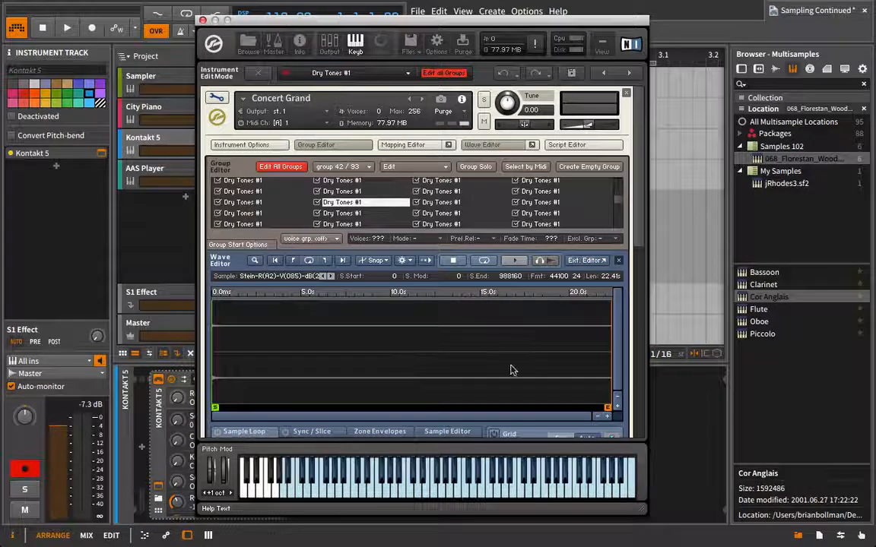
pyautogui.click(331, 277)
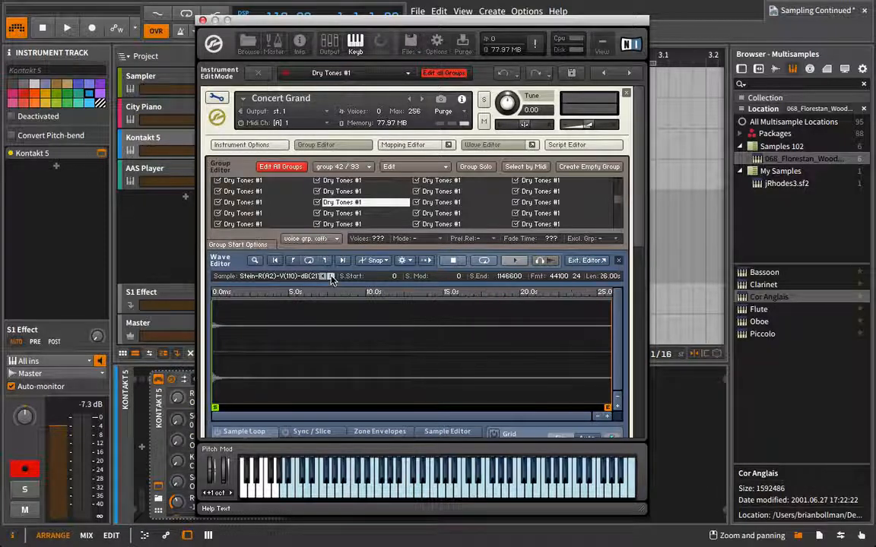
pyautogui.click(329, 277)
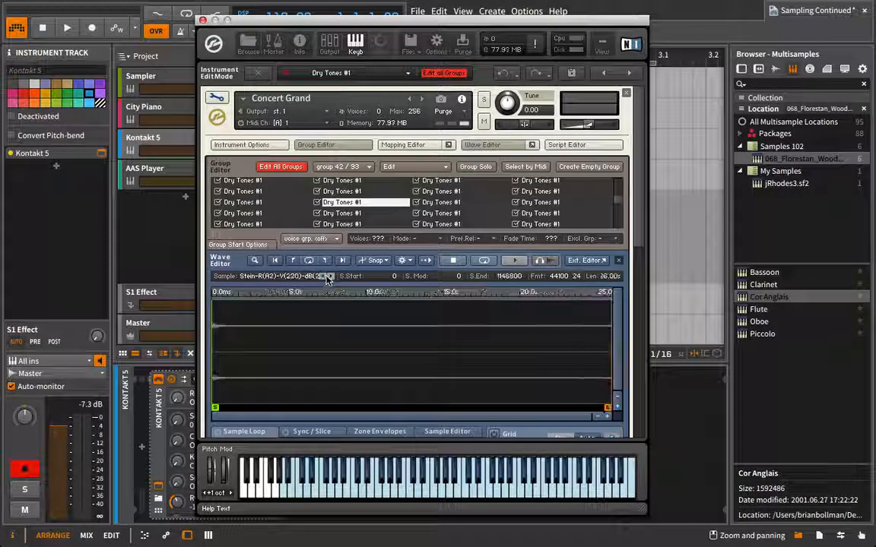
pyautogui.click(330, 277)
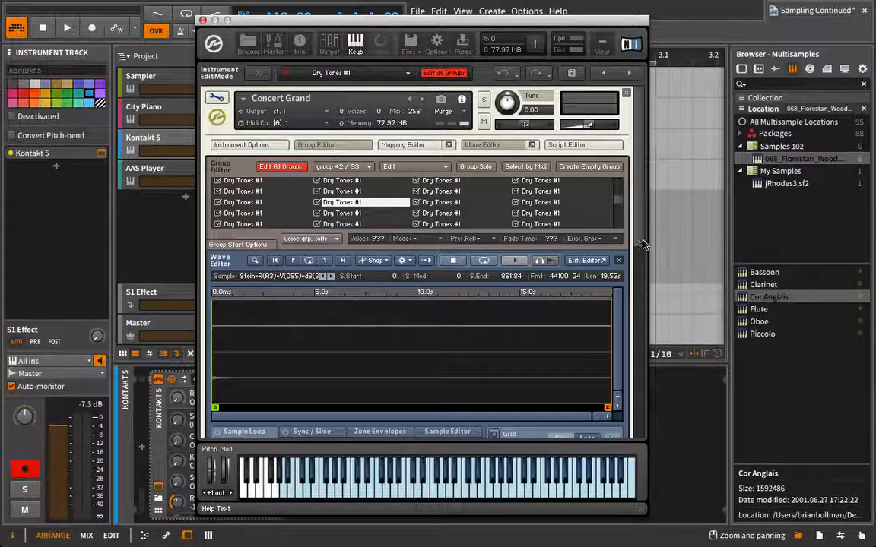
pyautogui.moveTo(642, 241); pyautogui.dragTo(635, 424)
pyautogui.scroll(10, 637, 427)
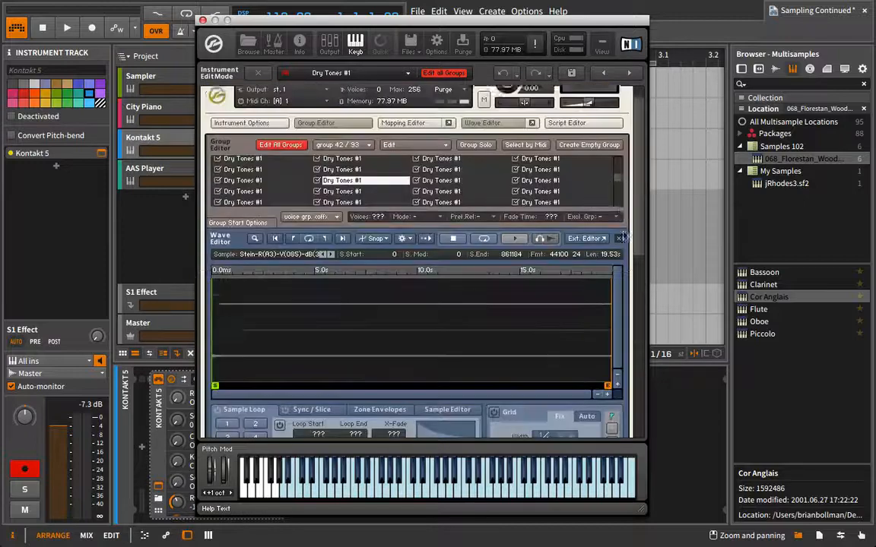
# Return to Concert Grand's performance view and switch on the Master FX.
pyautogui.click(215, 101)
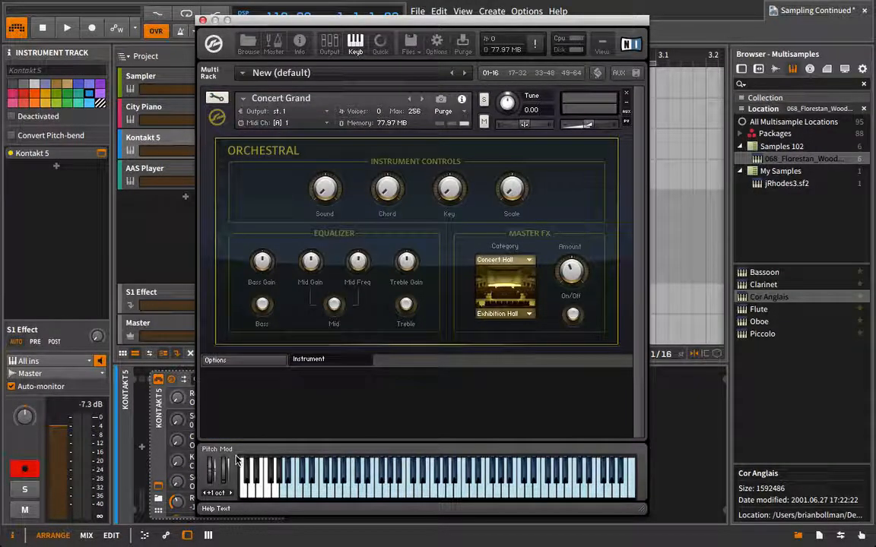
pyautogui.click(574, 314)
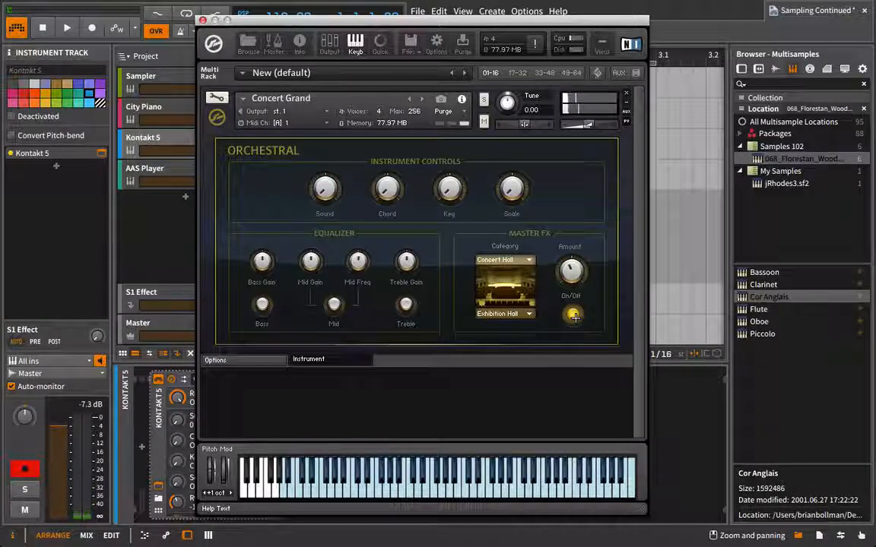
# Try Randomize on and off in Concert Grand's Orchestral Options, and review the tuning choices while keeping Equal Tempered.
pyautogui.click(220, 360)
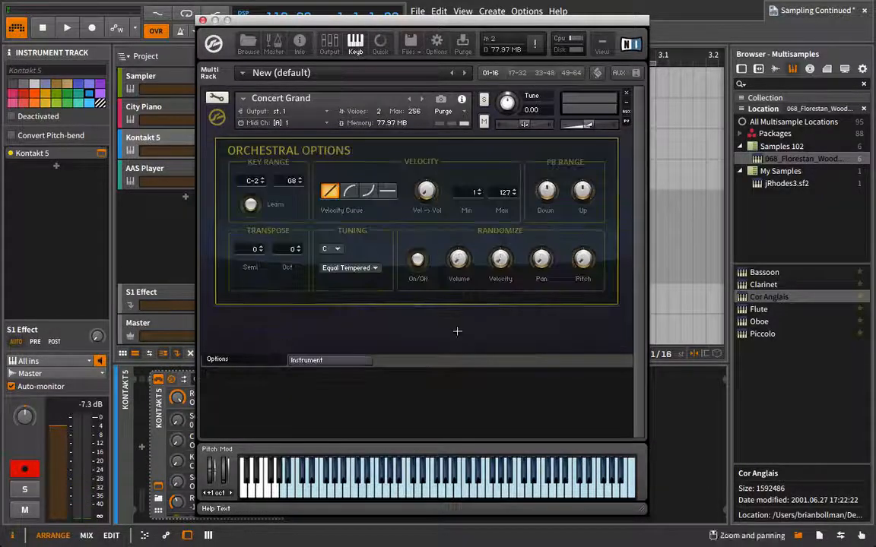
pyautogui.click(416, 262)
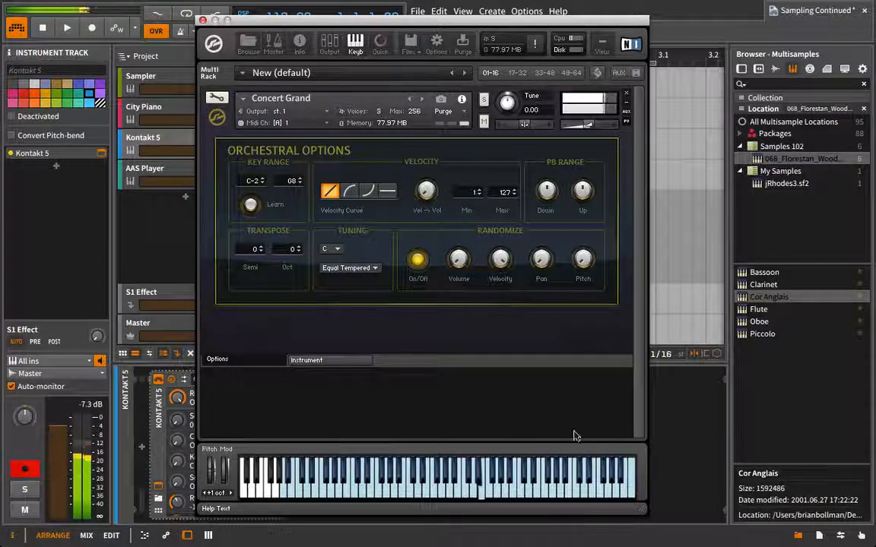
pyautogui.click(417, 261)
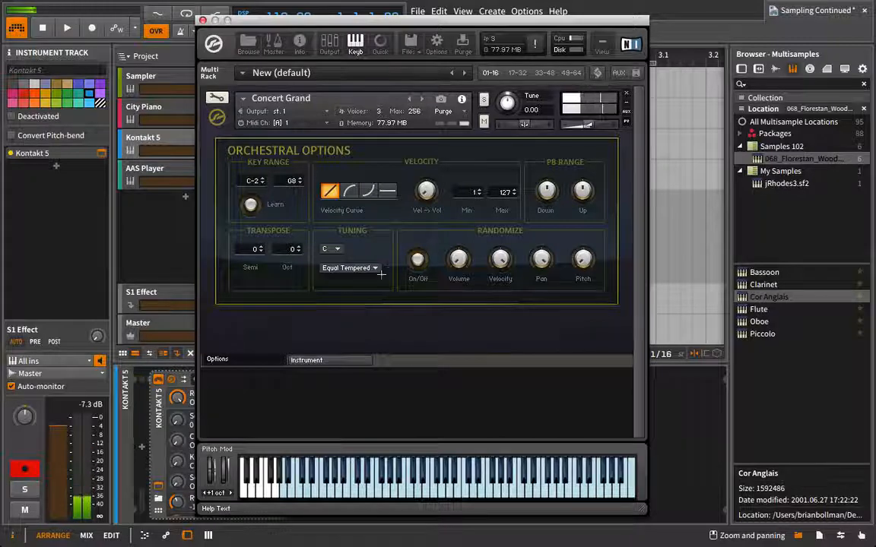
pyautogui.click(353, 268)
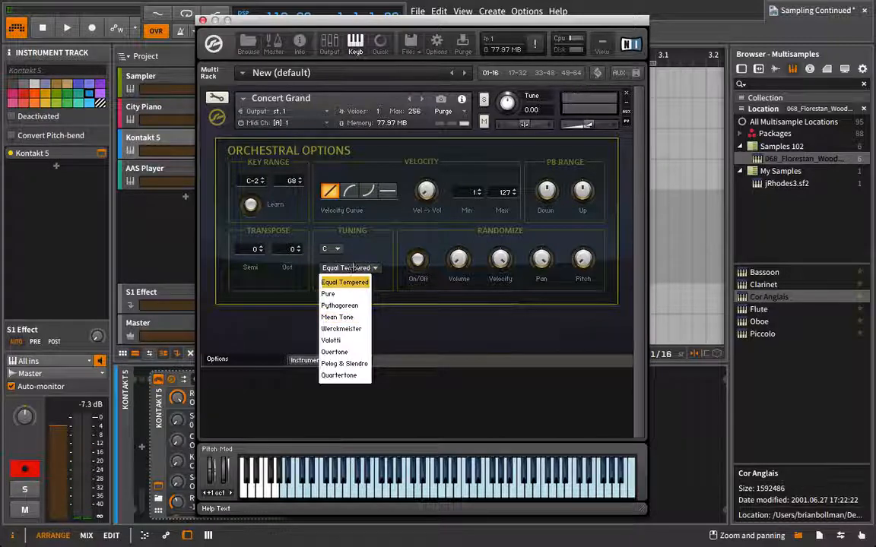
pyautogui.click(352, 283)
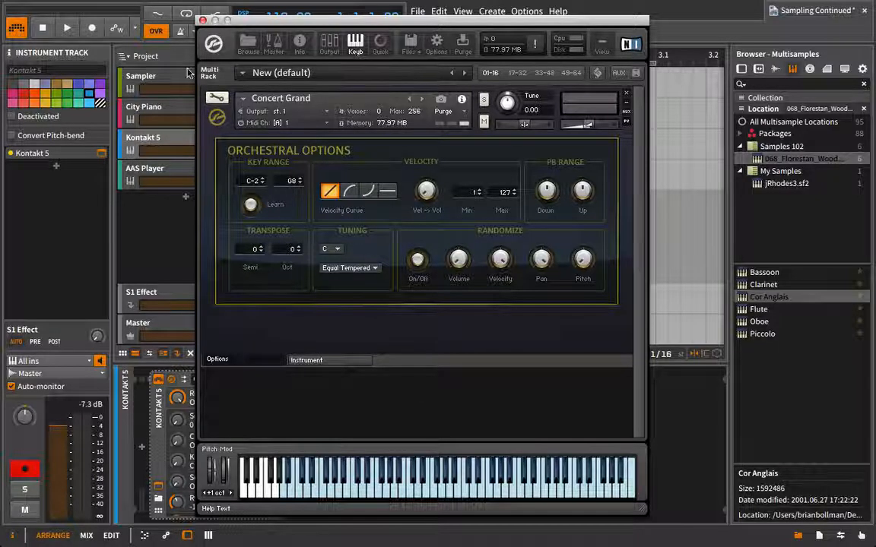
# Close the Kontakt 5 interface and arm the AAS Player track for recording.
pyautogui.click(216, 97)
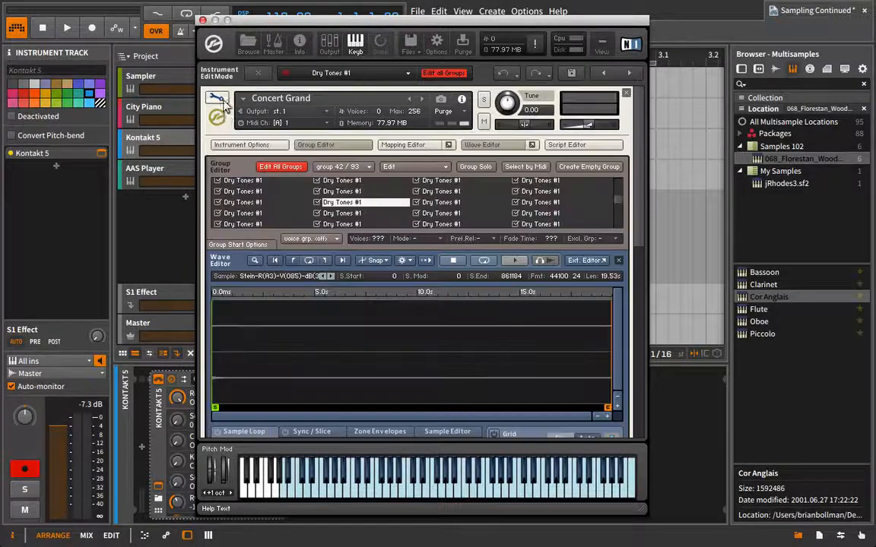
pyautogui.click(201, 20)
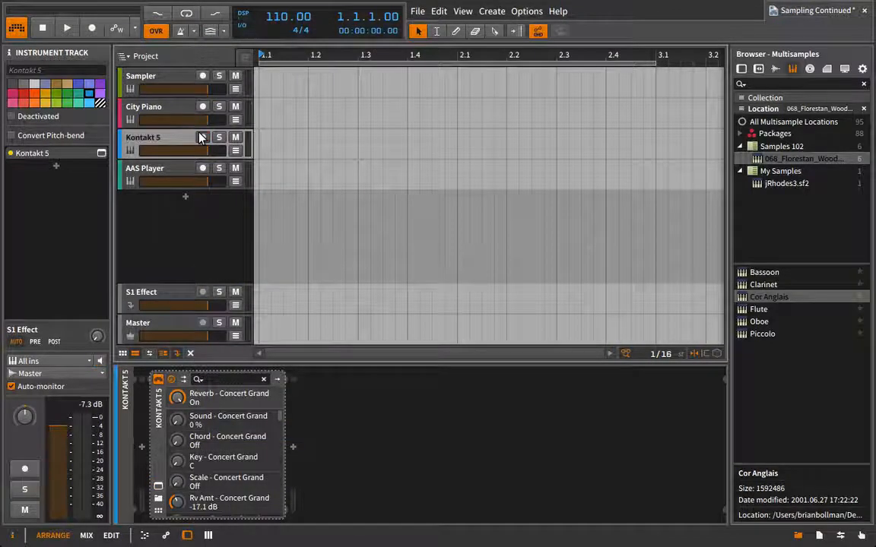
pyautogui.click(186, 169)
pyautogui.click(204, 168)
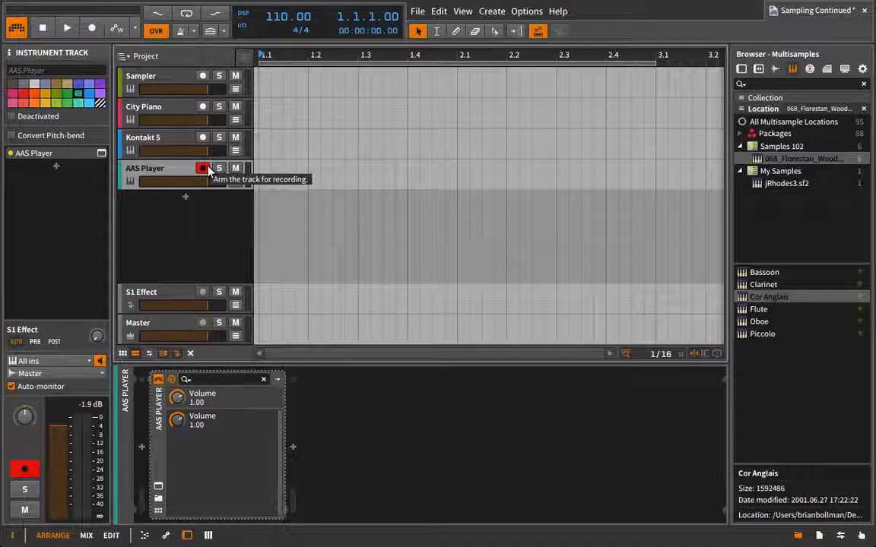
# Open the AAS Player interface and move its window next to the track list.
pyautogui.click(159, 488)
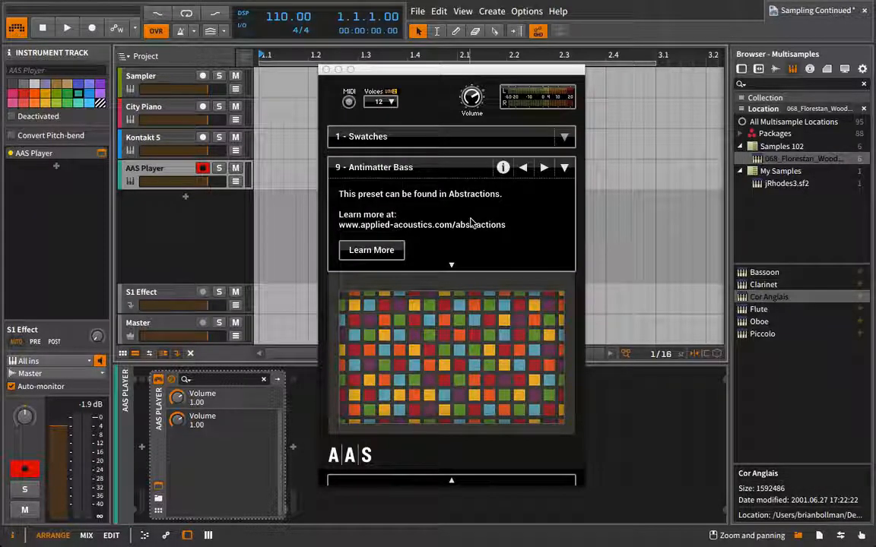
pyautogui.click(382, 69)
pyautogui.moveTo(381, 69); pyautogui.dragTo(323, 46)
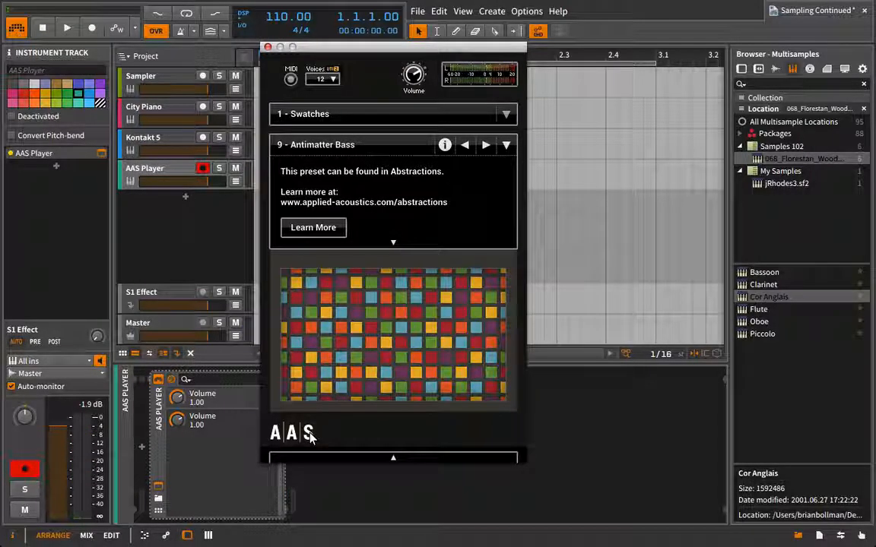
# Try the Romantic Arp and Sword of Iron presets from AAS Player's Swatches bank, and settle on Lovely Tines.
pyautogui.click(506, 145)
pyautogui.moveTo(506, 170); pyautogui.dragTo(506, 192)
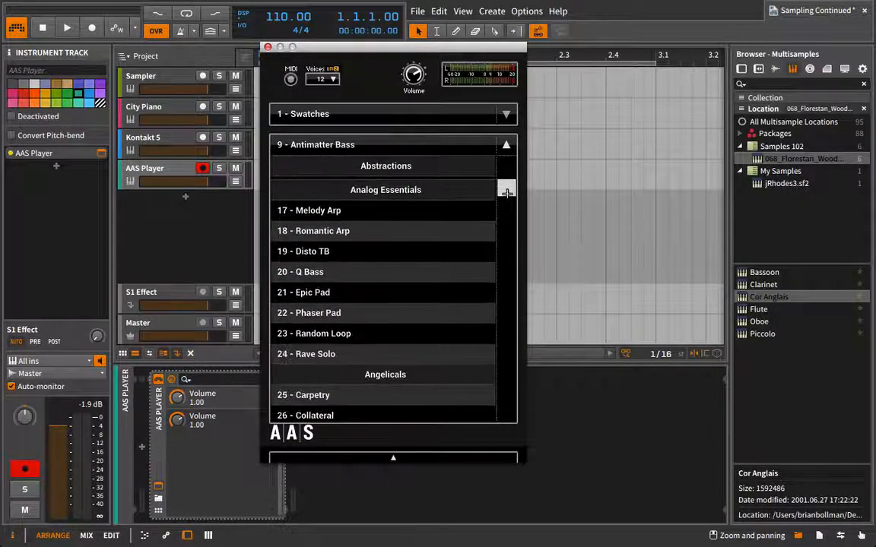
pyautogui.click(387, 230)
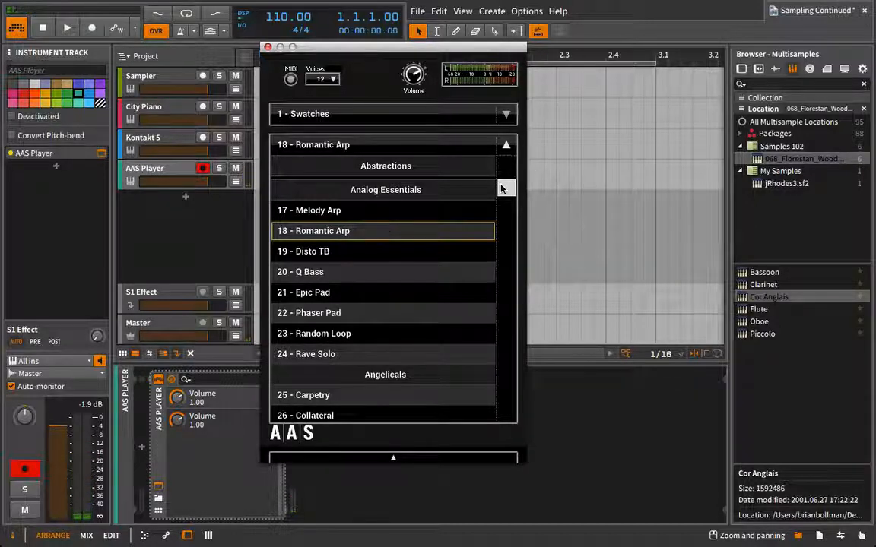
pyautogui.moveTo(504, 189); pyautogui.dragTo(505, 208)
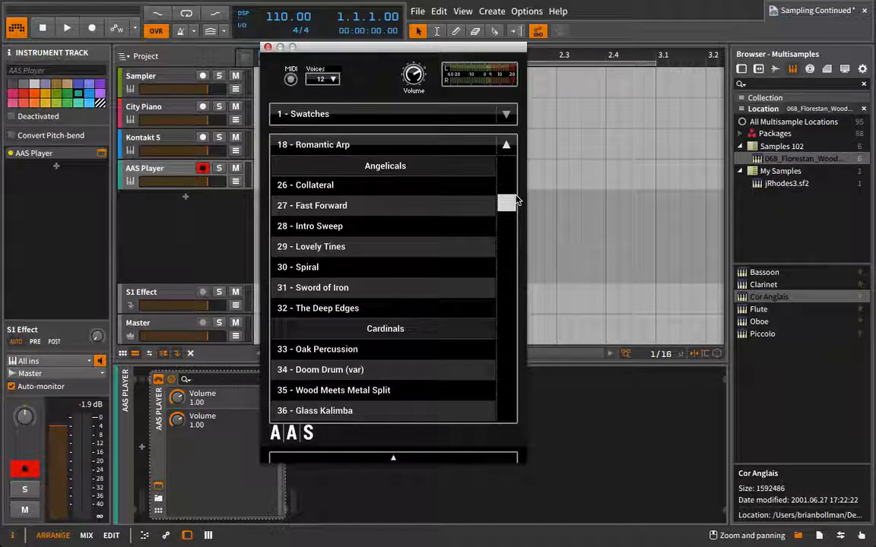
pyautogui.click(383, 286)
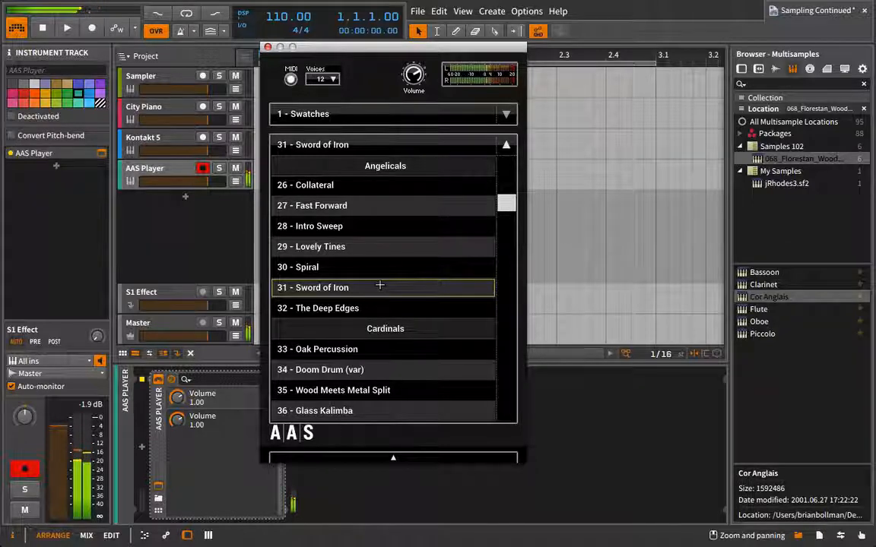
pyautogui.click(386, 245)
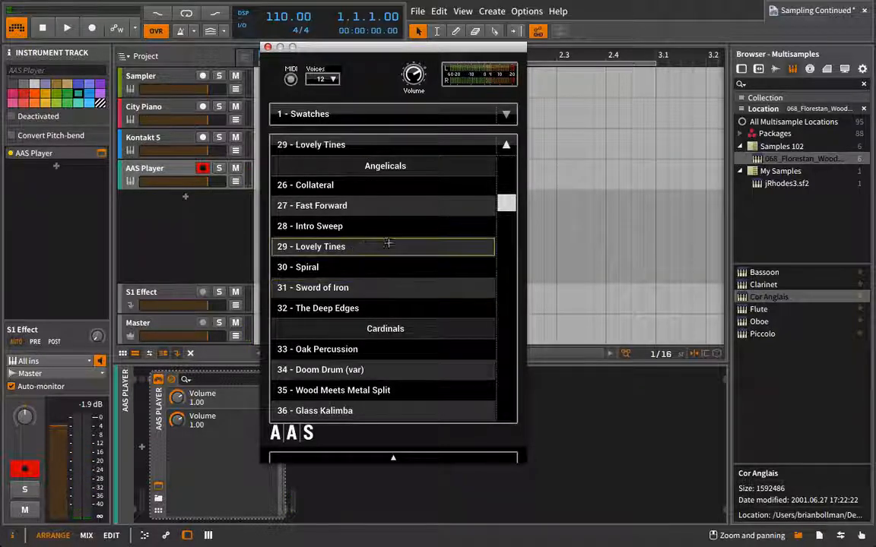
# Close the preset list together with the AAS Player interface, and disarm the AAS Player track from recording.
pyautogui.moveTo(506, 202); pyautogui.dragTo(504, 260)
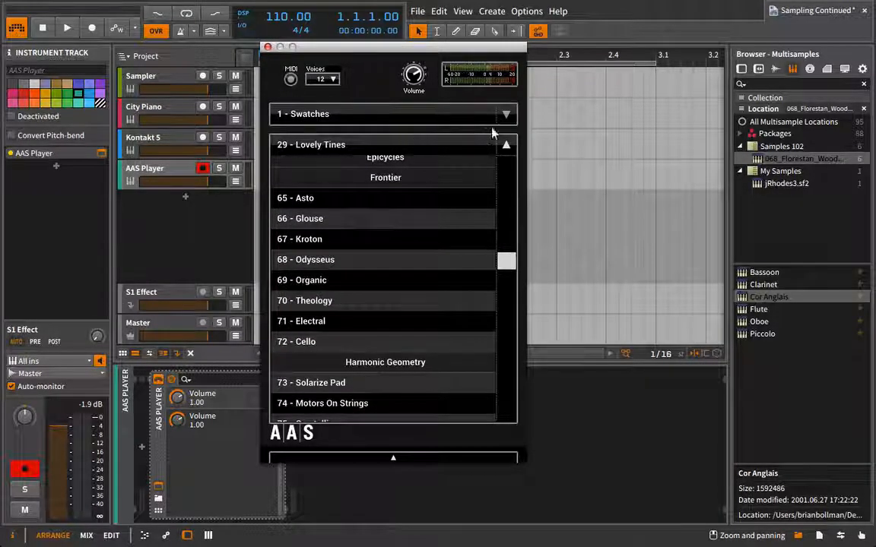
pyautogui.click(508, 146)
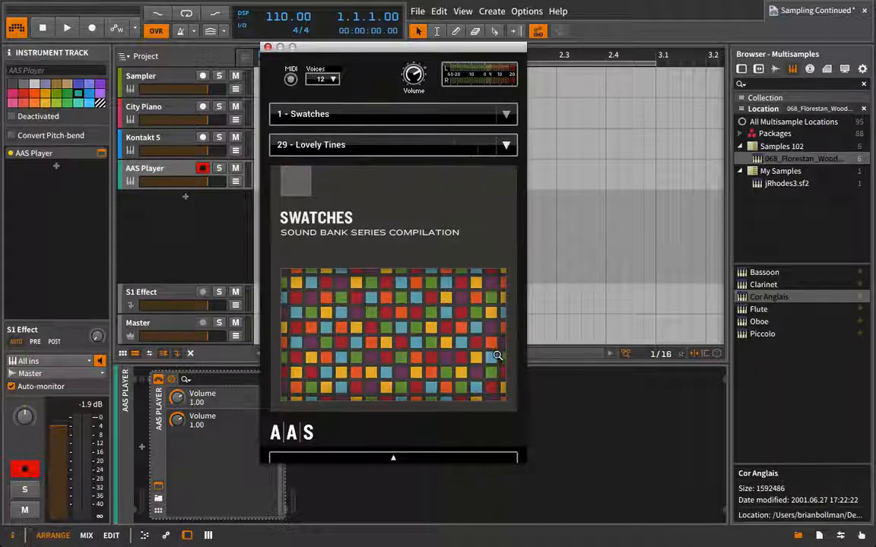
pyautogui.click(267, 48)
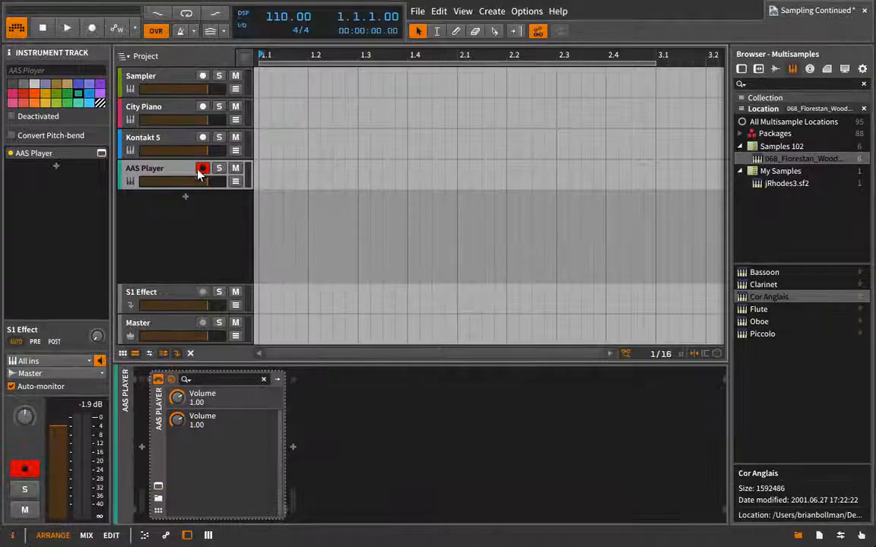
pyautogui.click(201, 168)
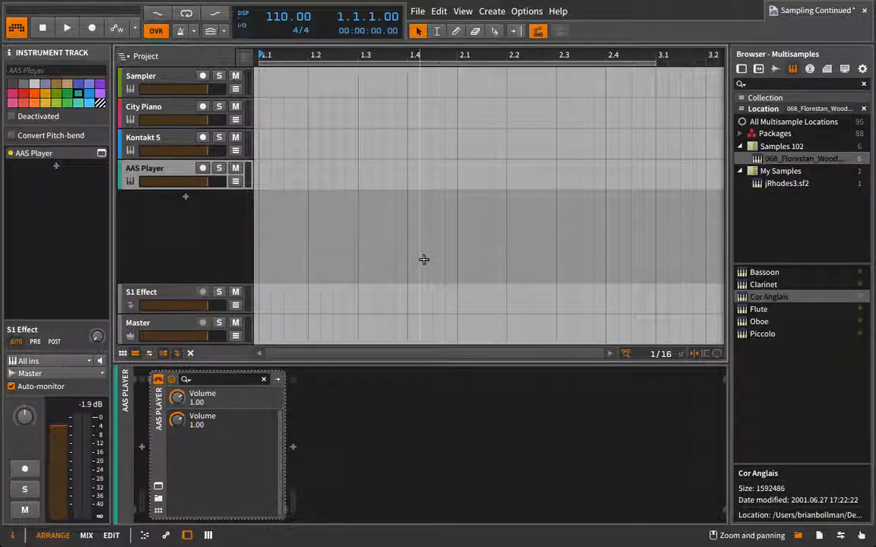